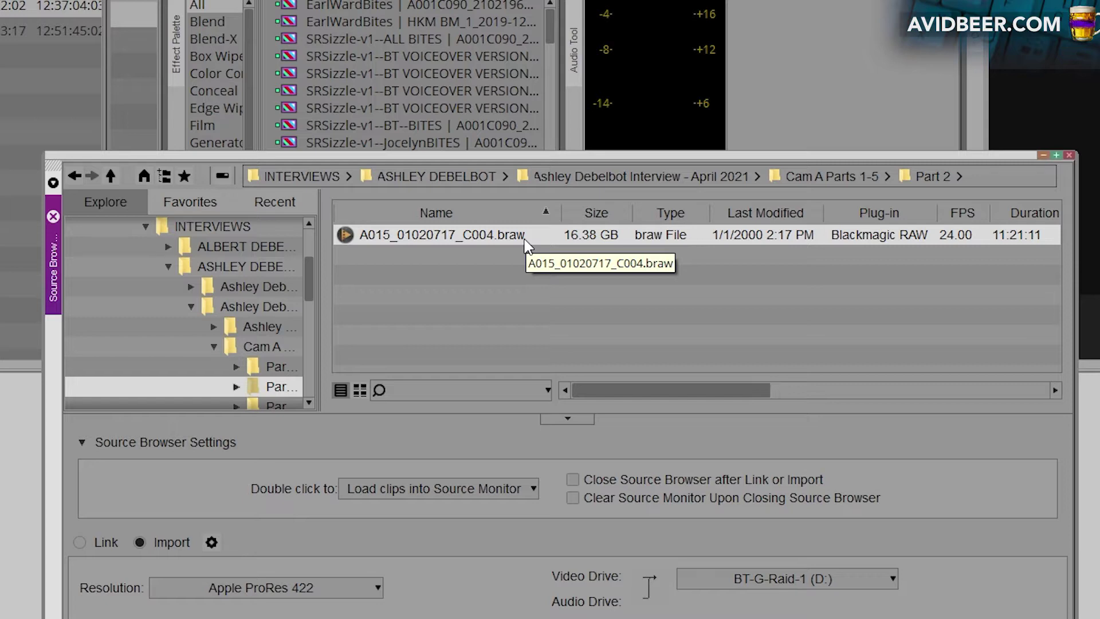
Nudge the Source Browser into place and bring up an empty Console window with Ctrl+6
drag(624, 155, 618, 161)
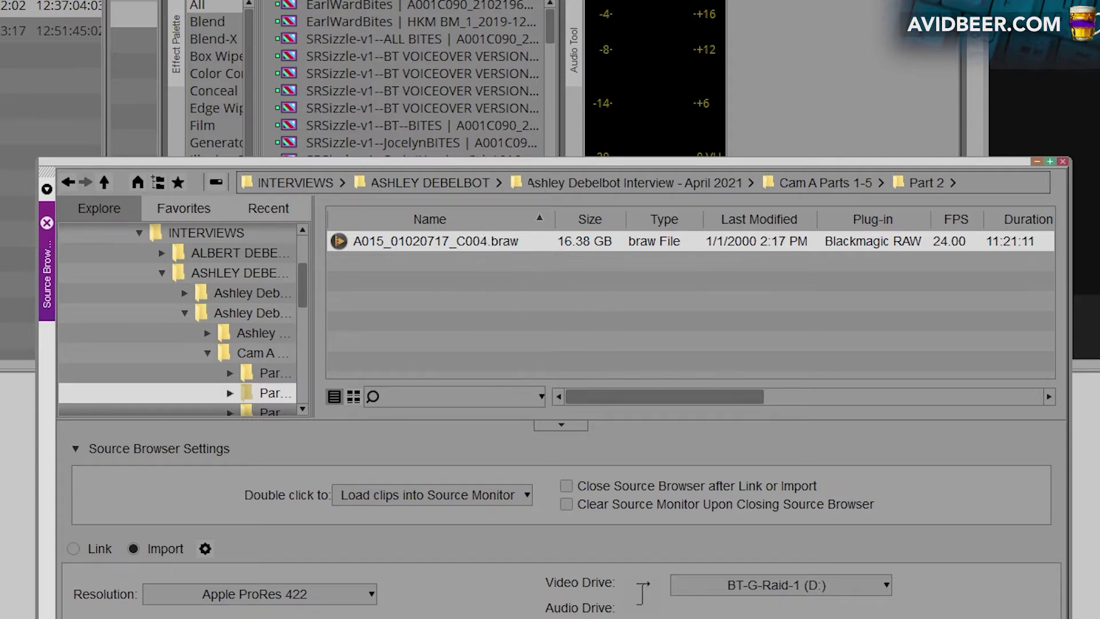
key(ctrl+6)
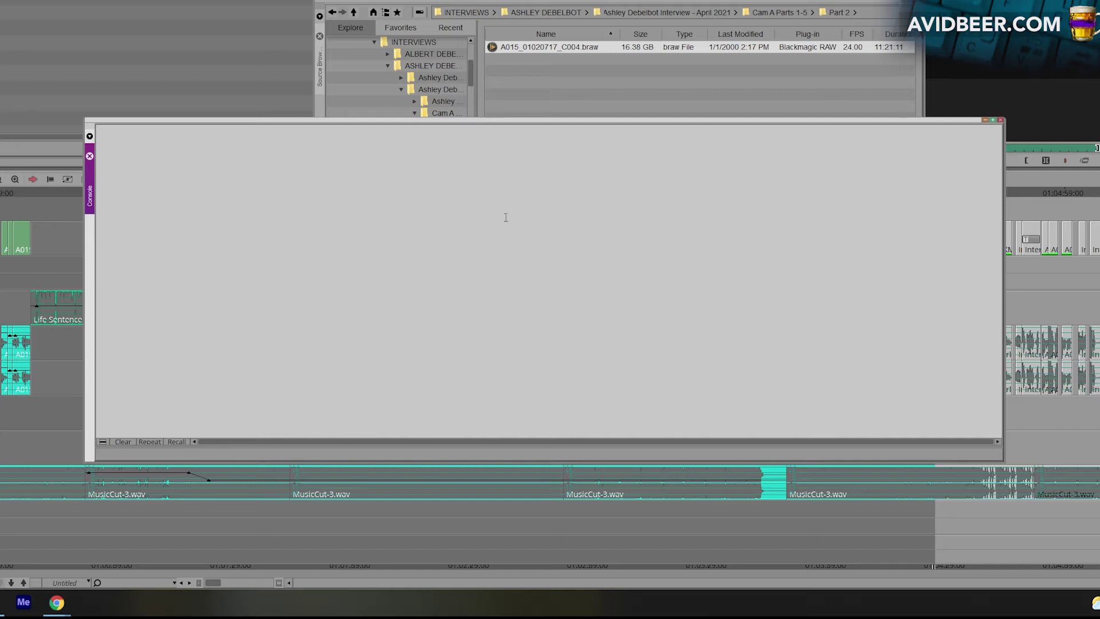
Run AMA_ListPlugins in the Console to confirm Blackmagic RAW 2.1.0, then close the Console
drag(513, 118, 569, 74)
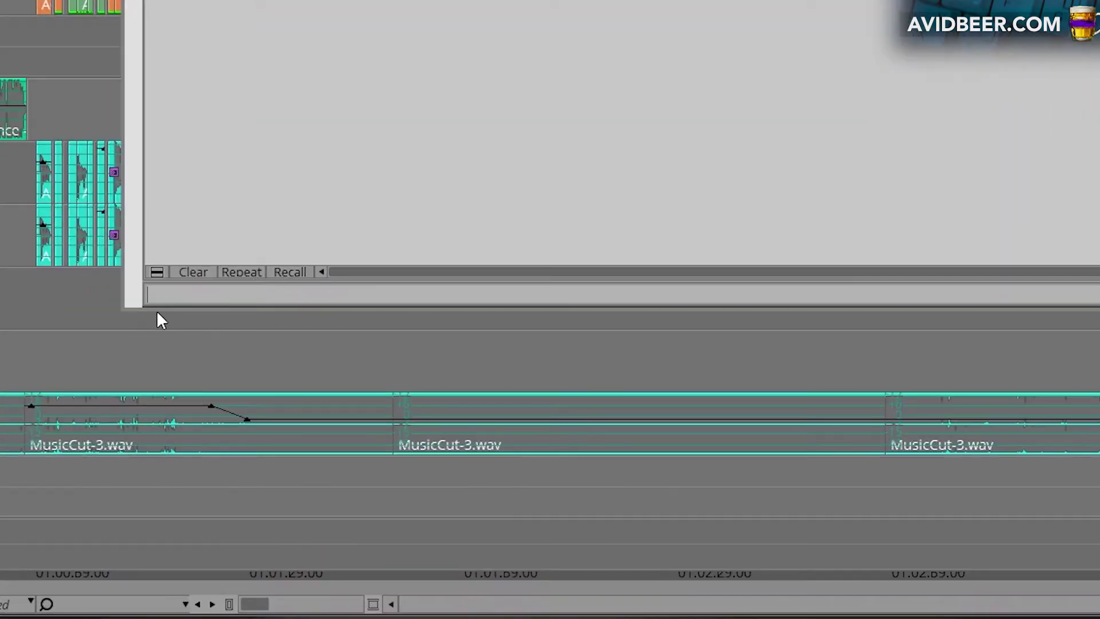
click(182, 295)
text(M)
key(BackSpace)
text(ama_list)
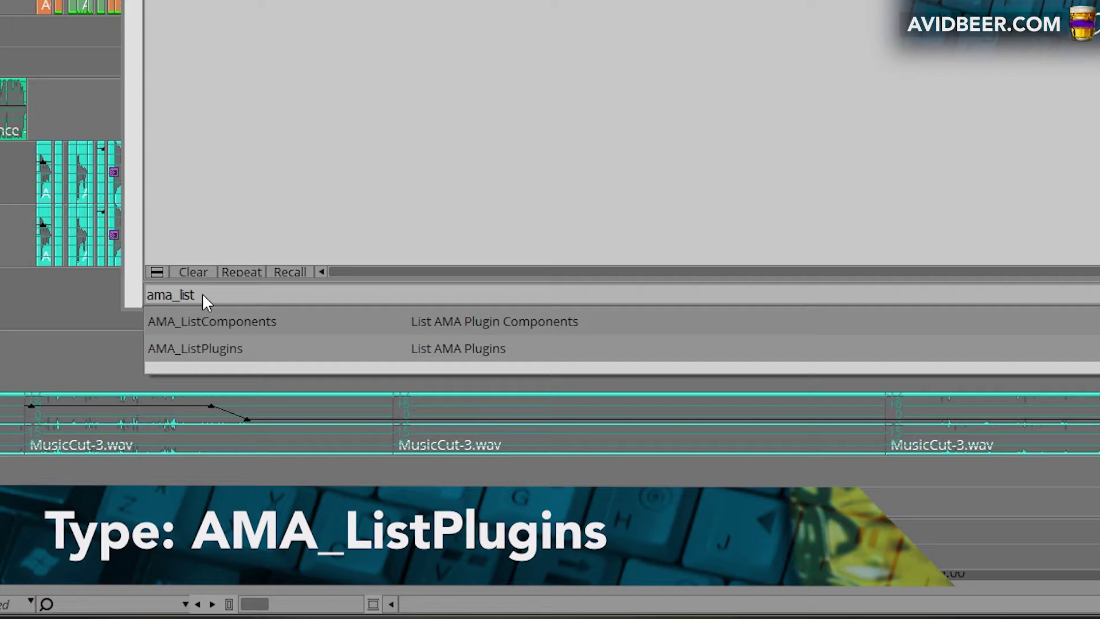
click(214, 348)
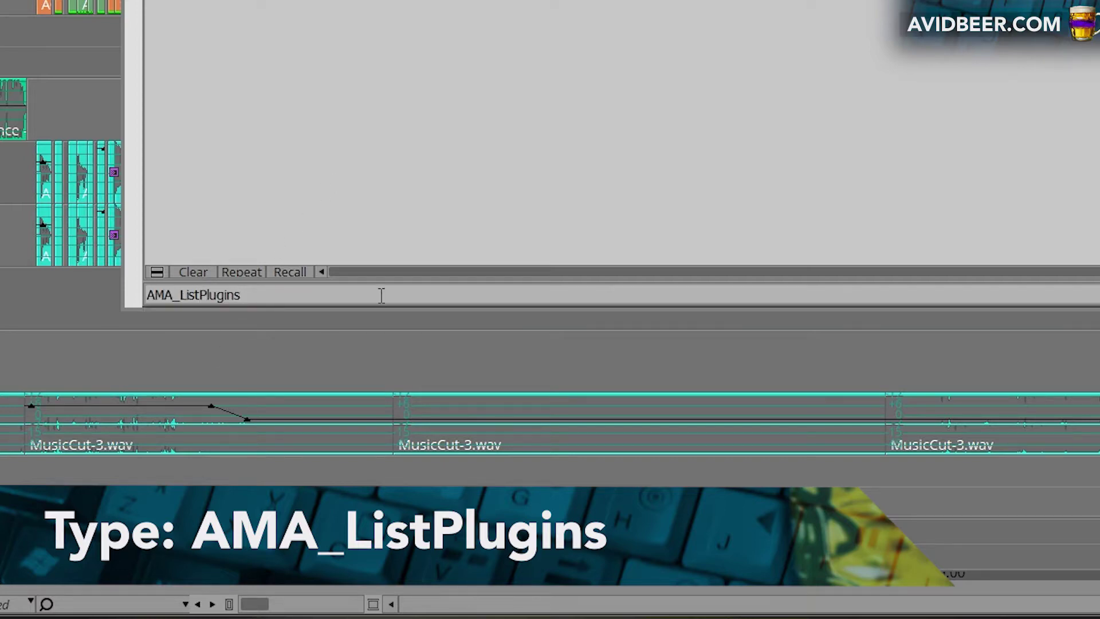
key(Return)
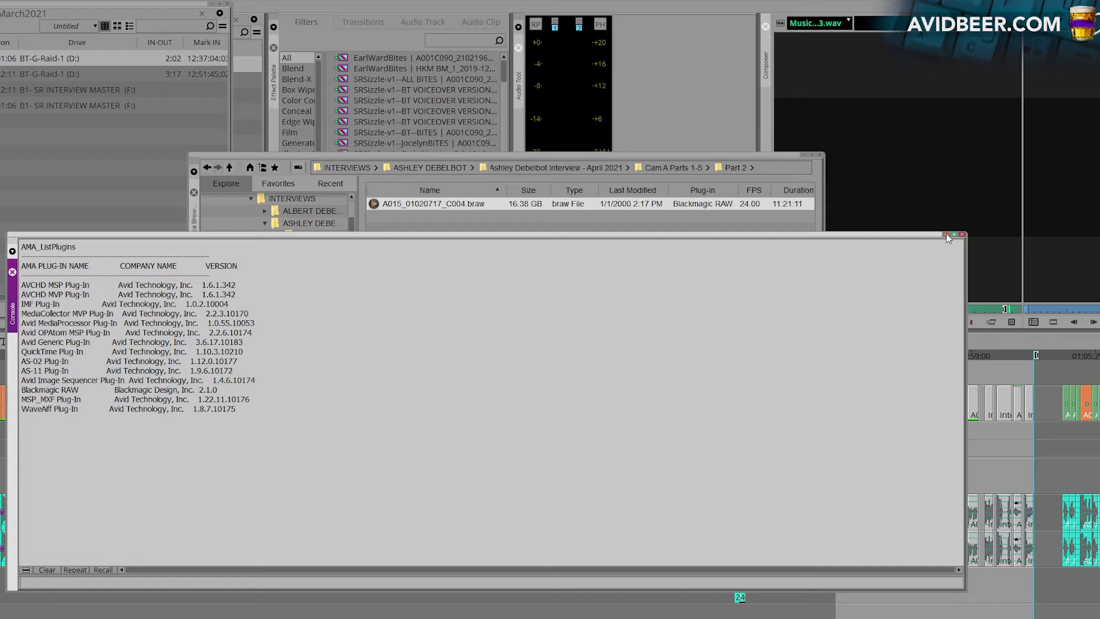
click(946, 234)
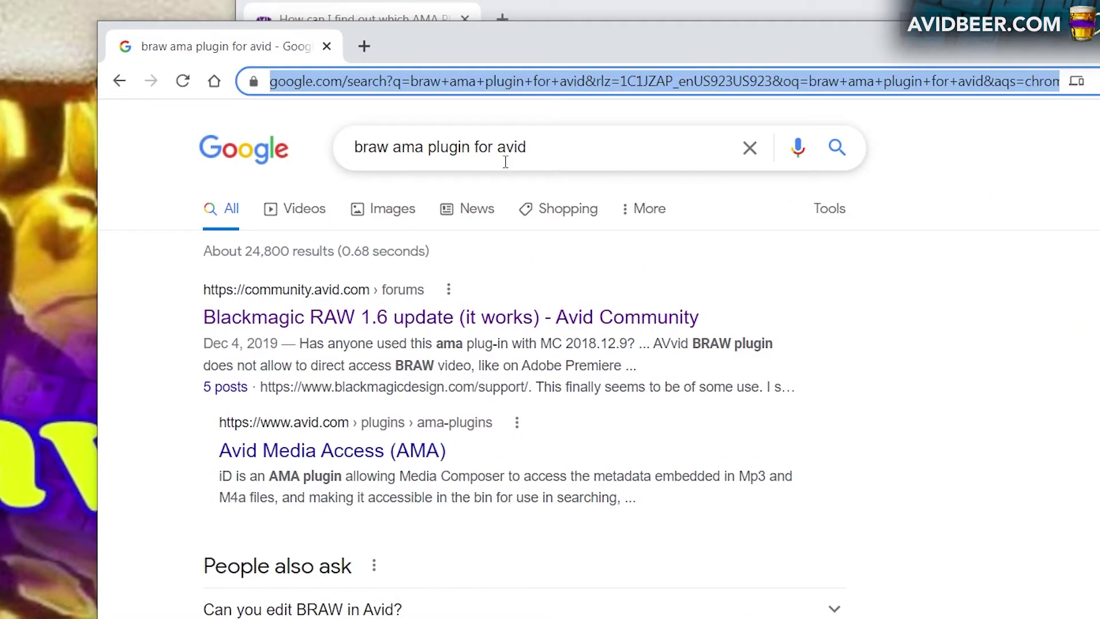
Minimize the Google results window so the Blackmagic Design Support Center page is in front
drag(763, 51, 715, 68)
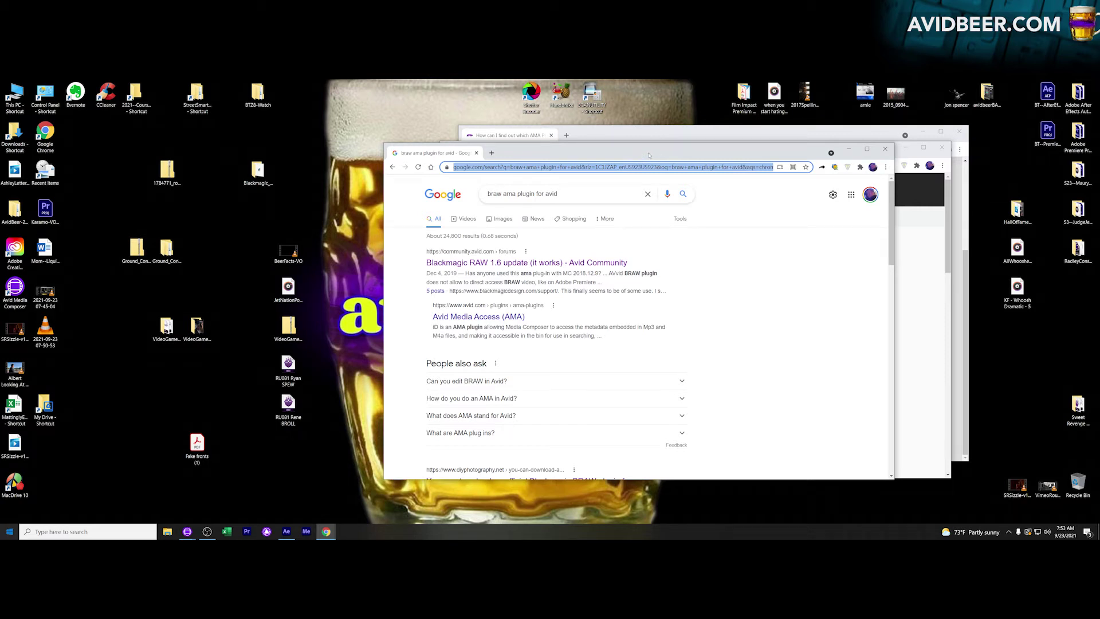
drag(649, 155, 507, 162)
click(708, 155)
drag(710, 150, 624, 142)
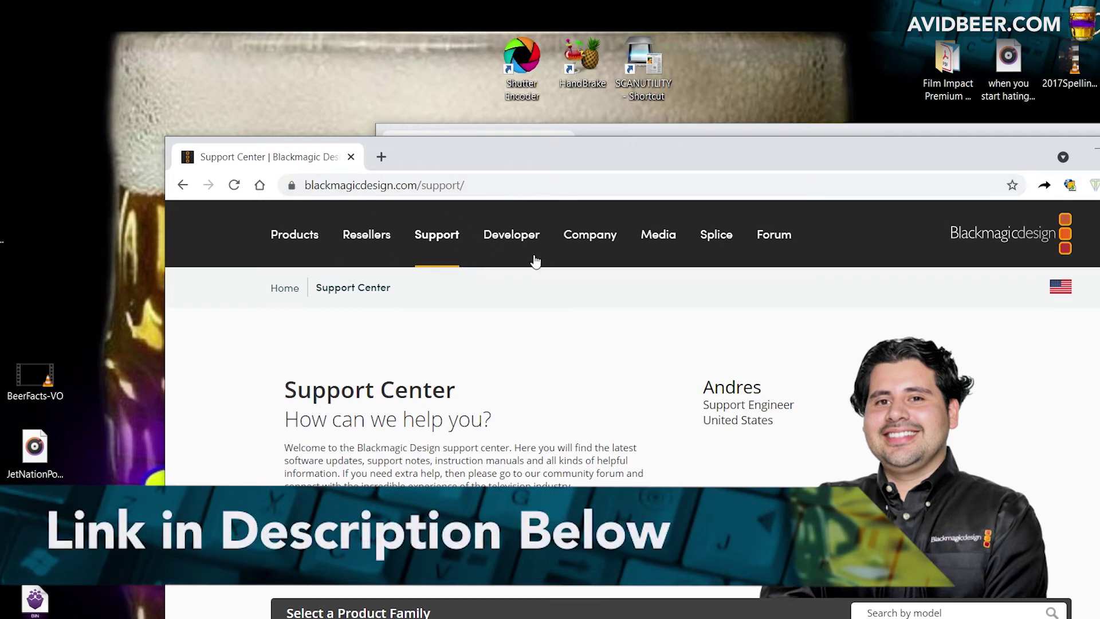
Scroll the Latest Downloads list down to the Blackmagic RAW 2.1 entry
scroll(573, 373, down, 6)
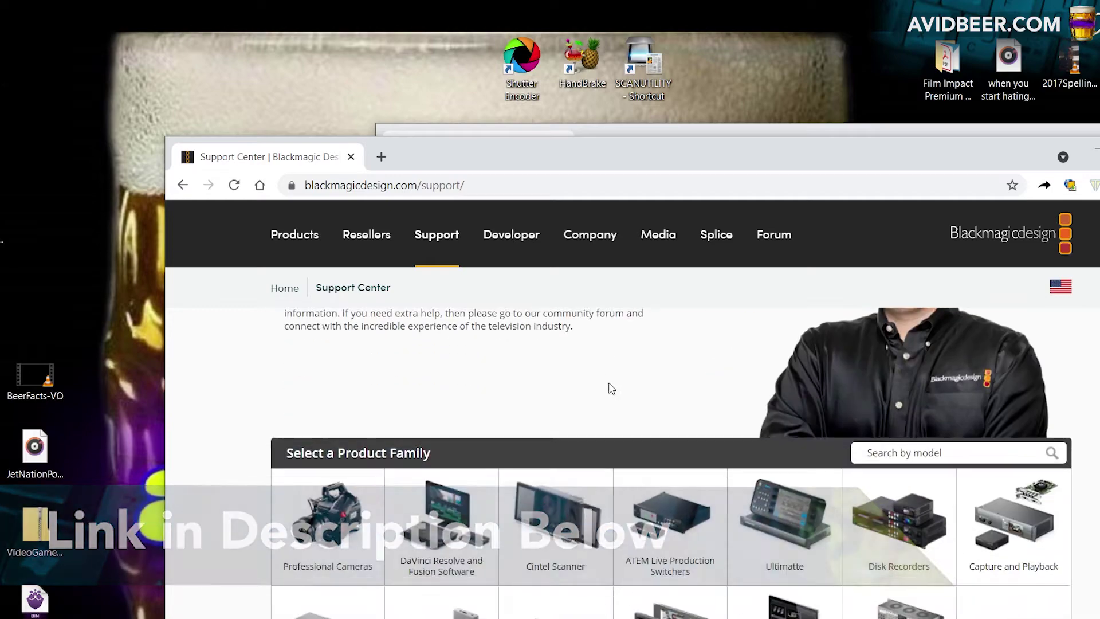
scroll(667, 238, up, 5)
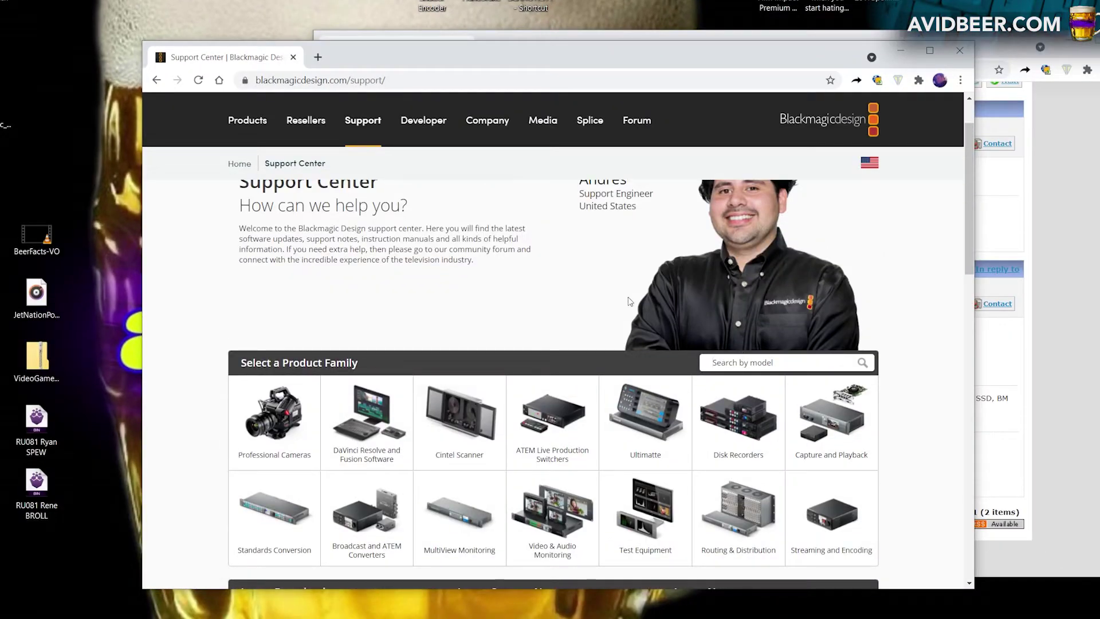
scroll(530, 286, down, 2)
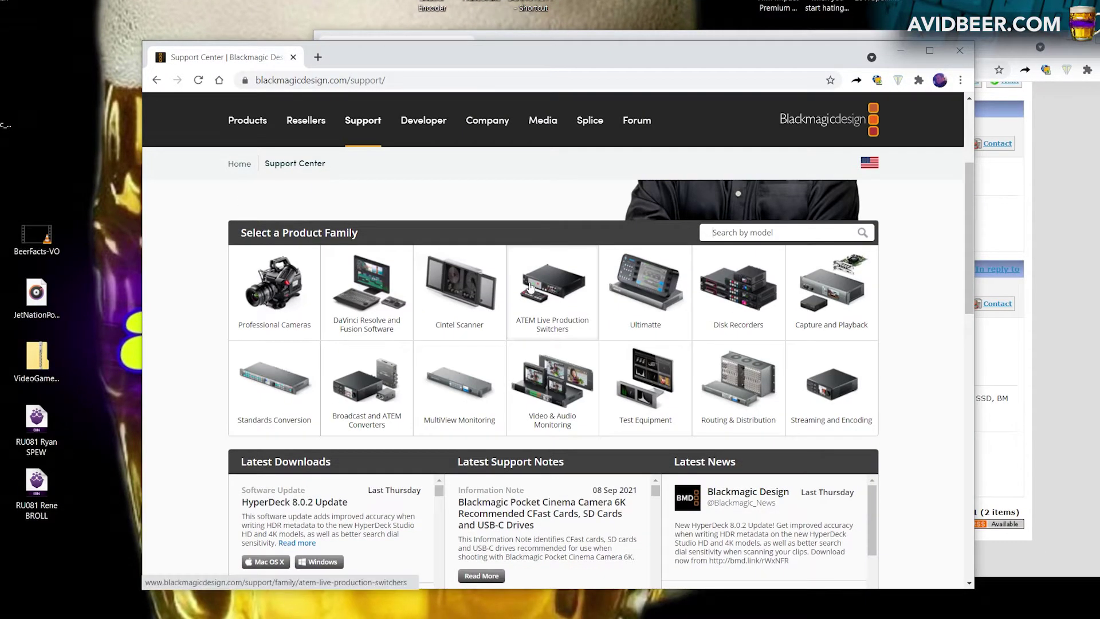
scroll(530, 287, down, 2)
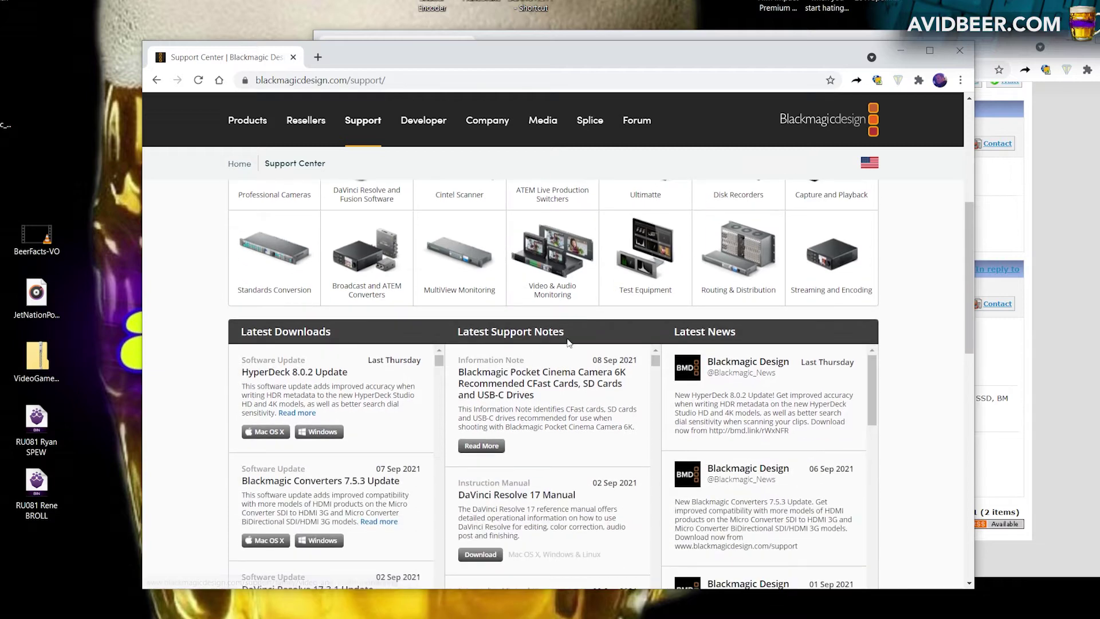
scroll(458, 252, up, 5)
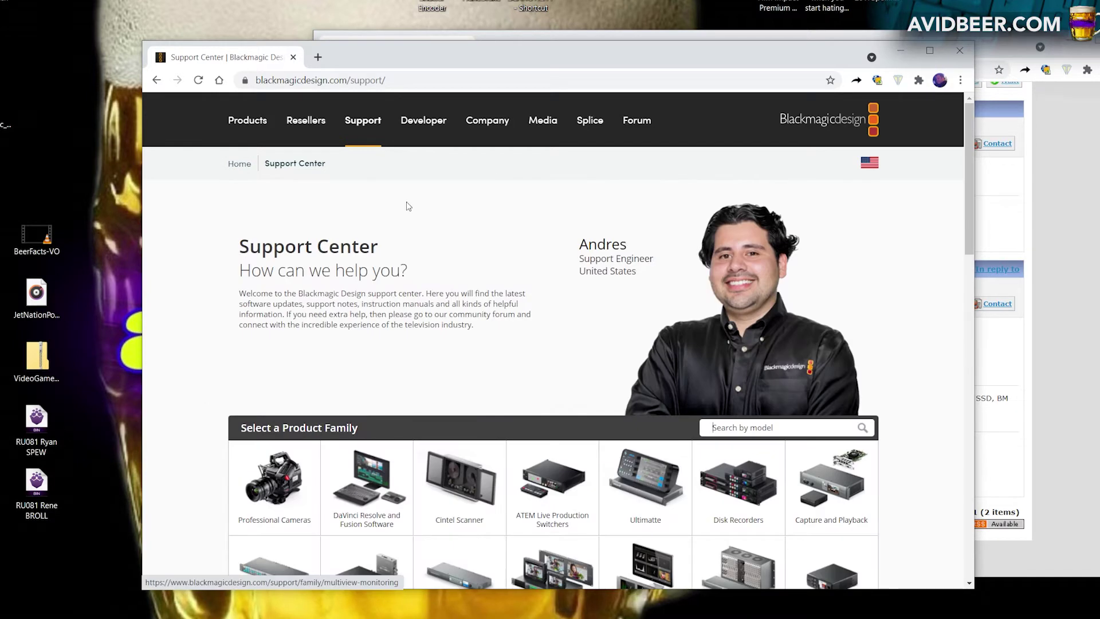
scroll(363, 184, down, 8)
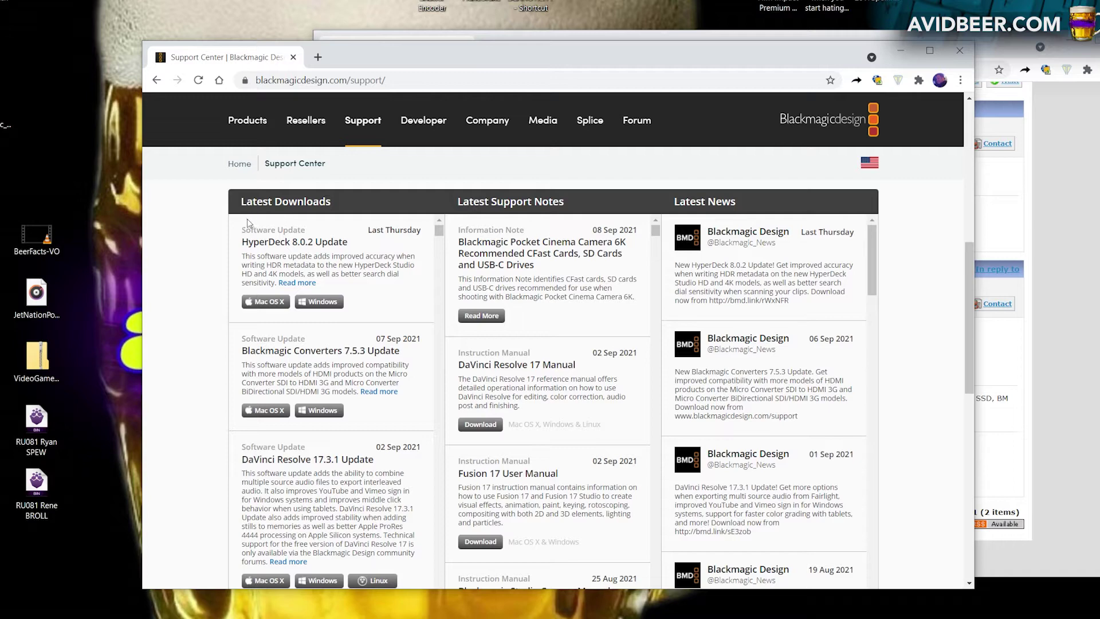
scroll(255, 321, down, 6)
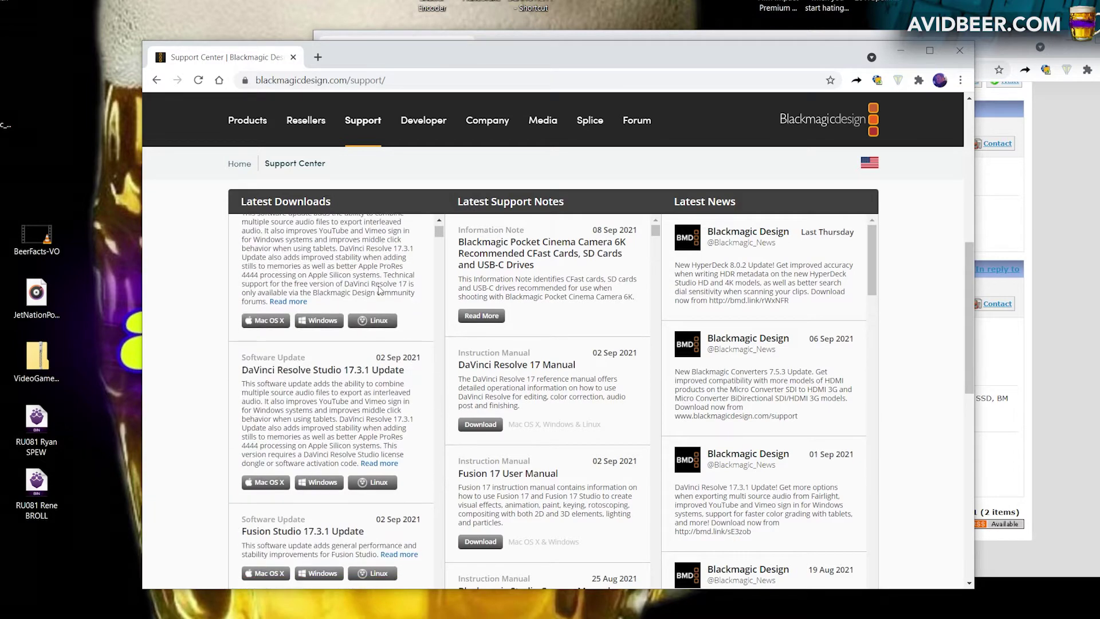
scroll(254, 322, down, 8)
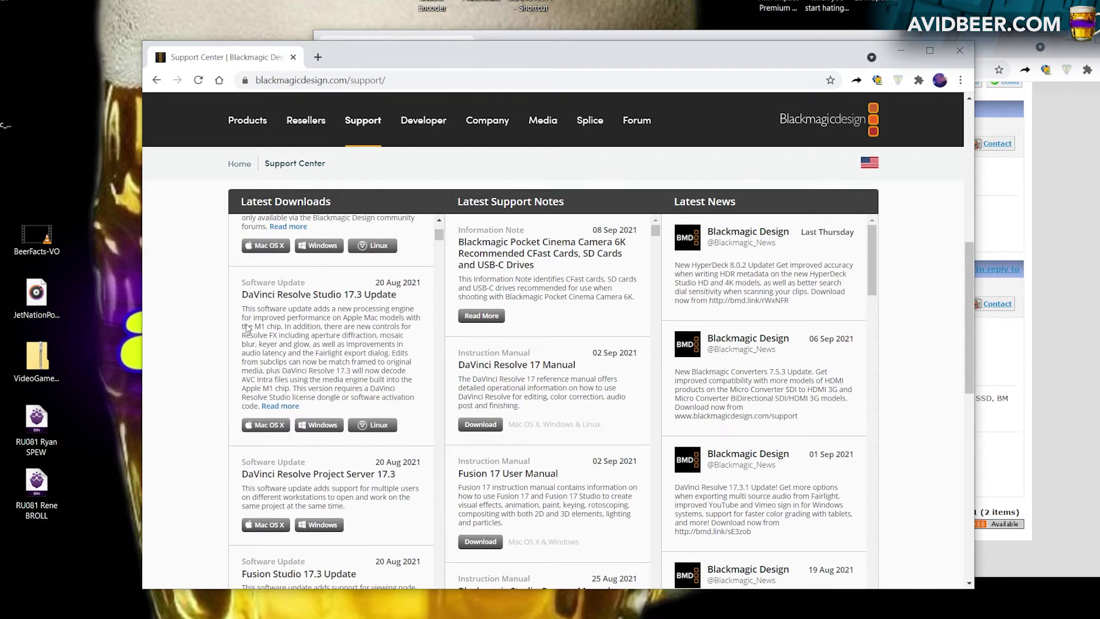
scroll(248, 328, down, 4)
scroll(247, 328, down, 5)
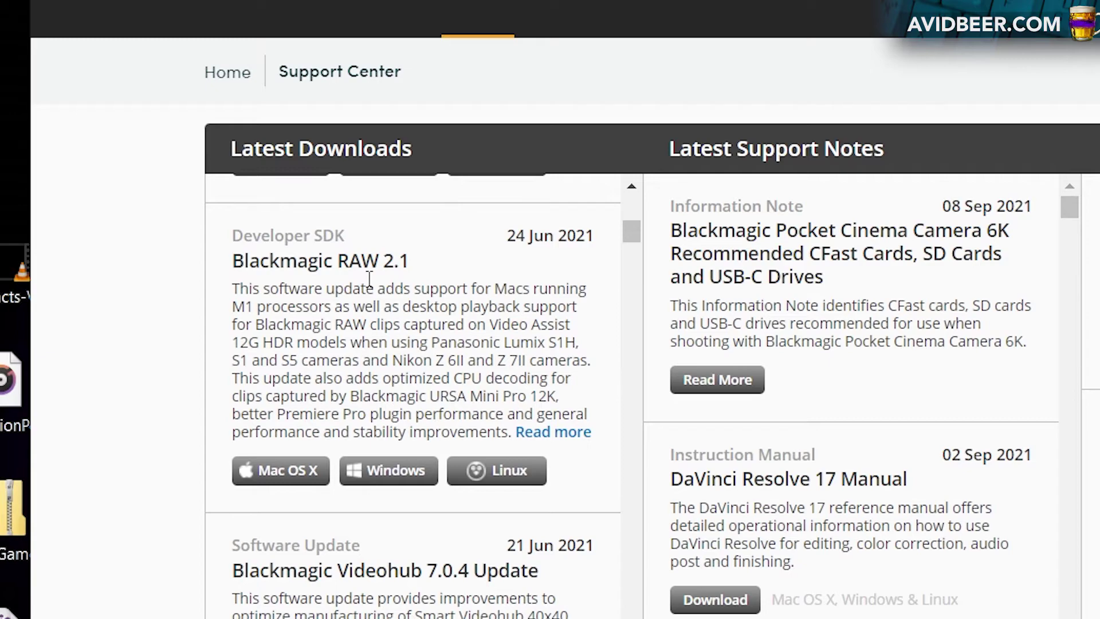
Read the Blackmagic RAW 2.1 release notes, close them, and show the desktop
click(553, 431)
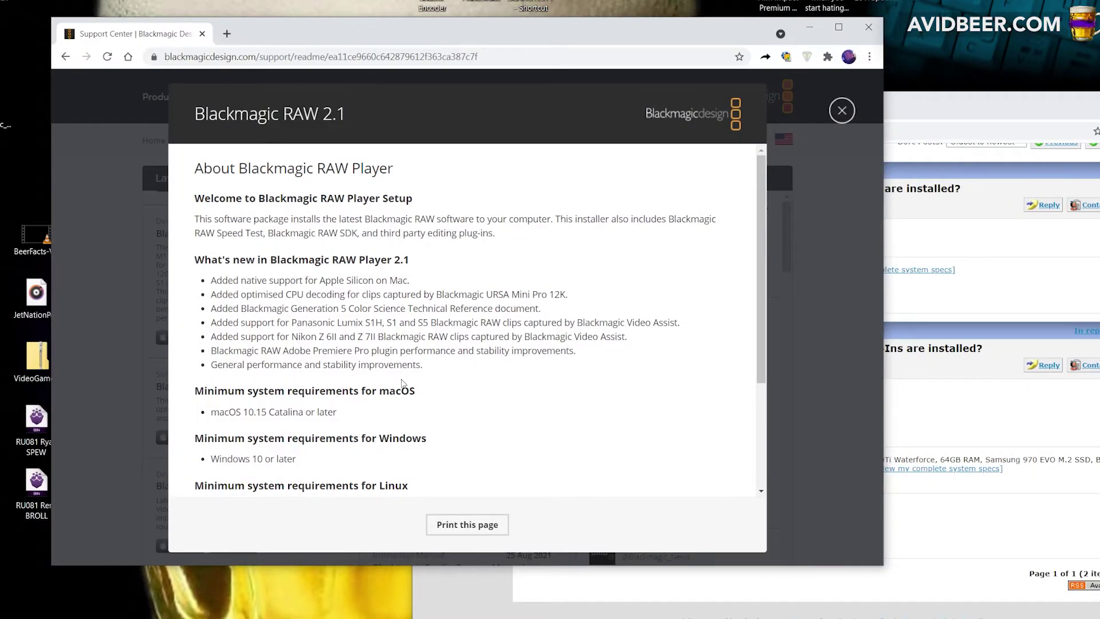
click(841, 110)
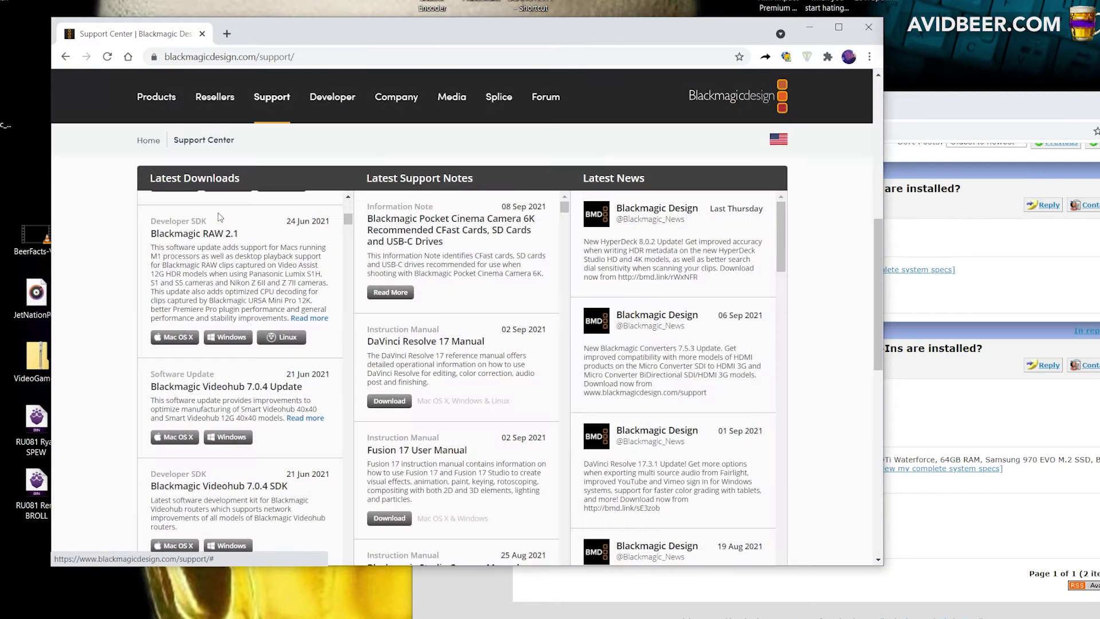
key(super+d)
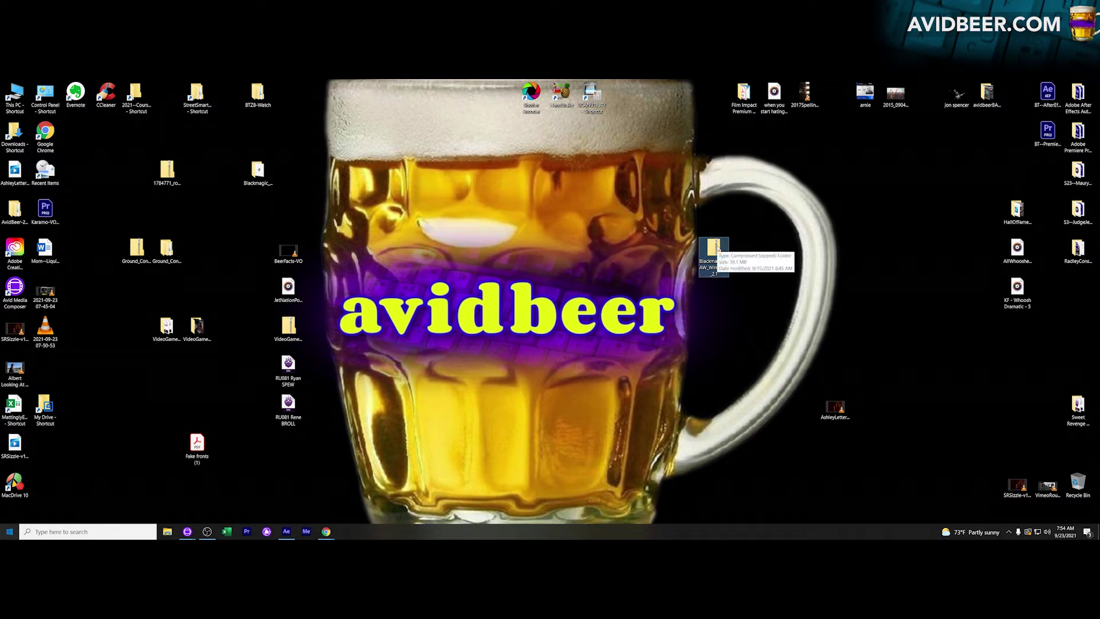
Extract the Blackmagic RAW 2.1 Windows zip, replacing the existing installer in the destination
right_click(718, 247)
click(754, 274)
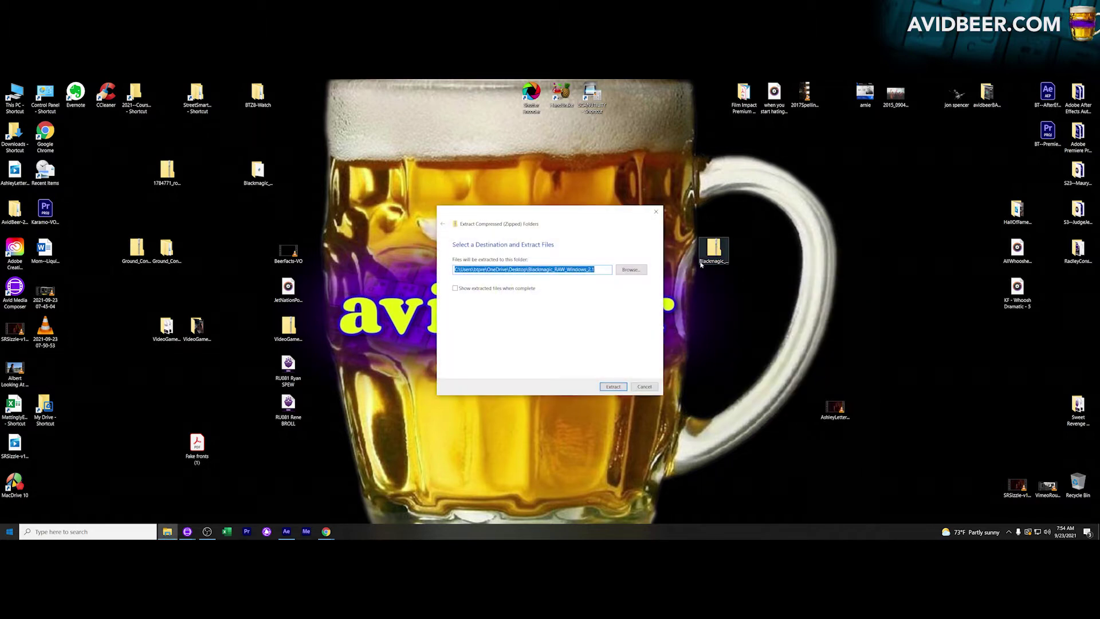
click(612, 387)
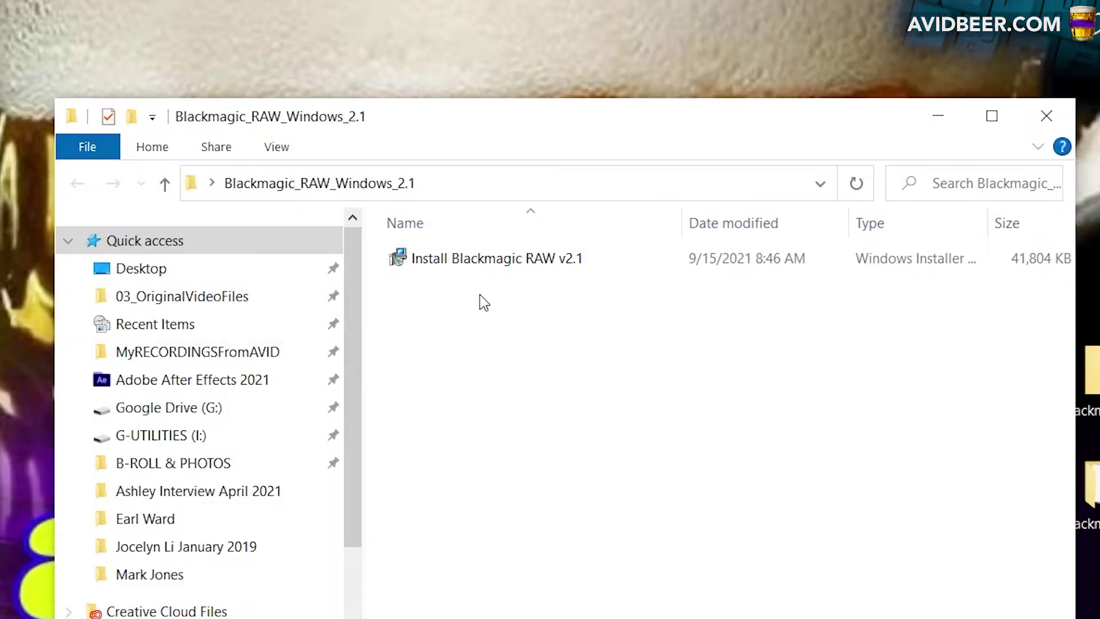
click(467, 258)
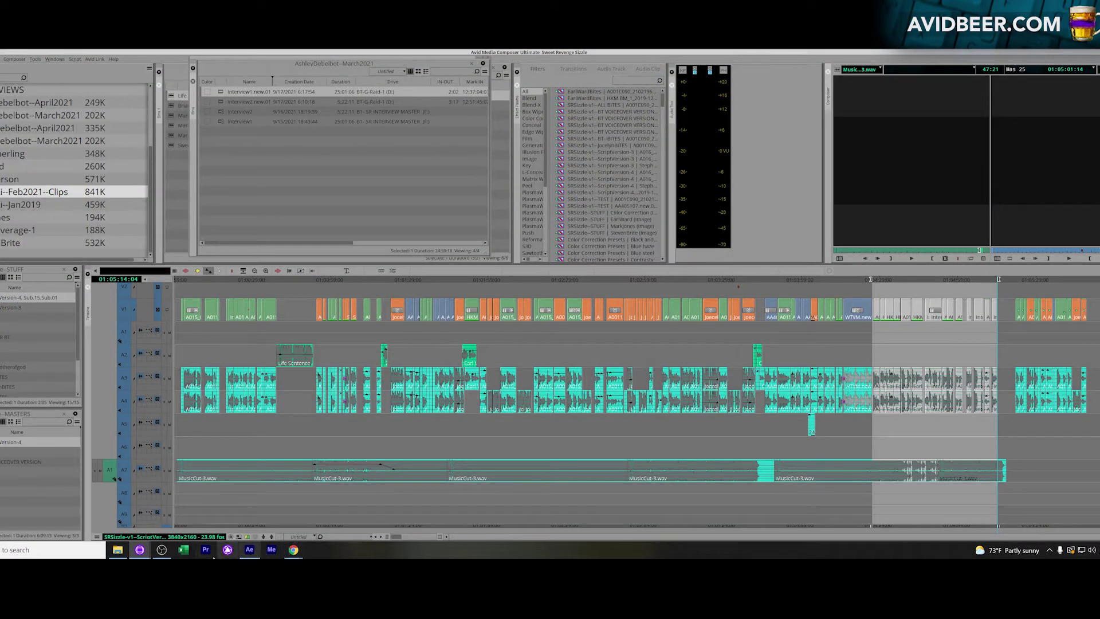
Link clip A015_01020717_C004 into the SRSizzle--STUFF bin and load it in the Source monitor
click(390, 235)
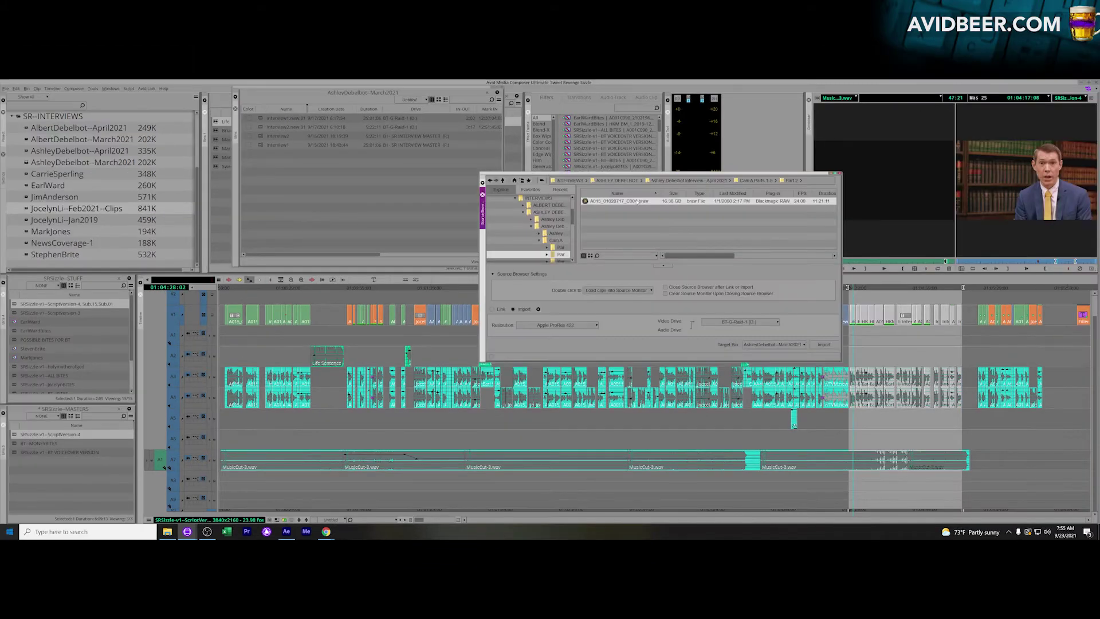
click(494, 310)
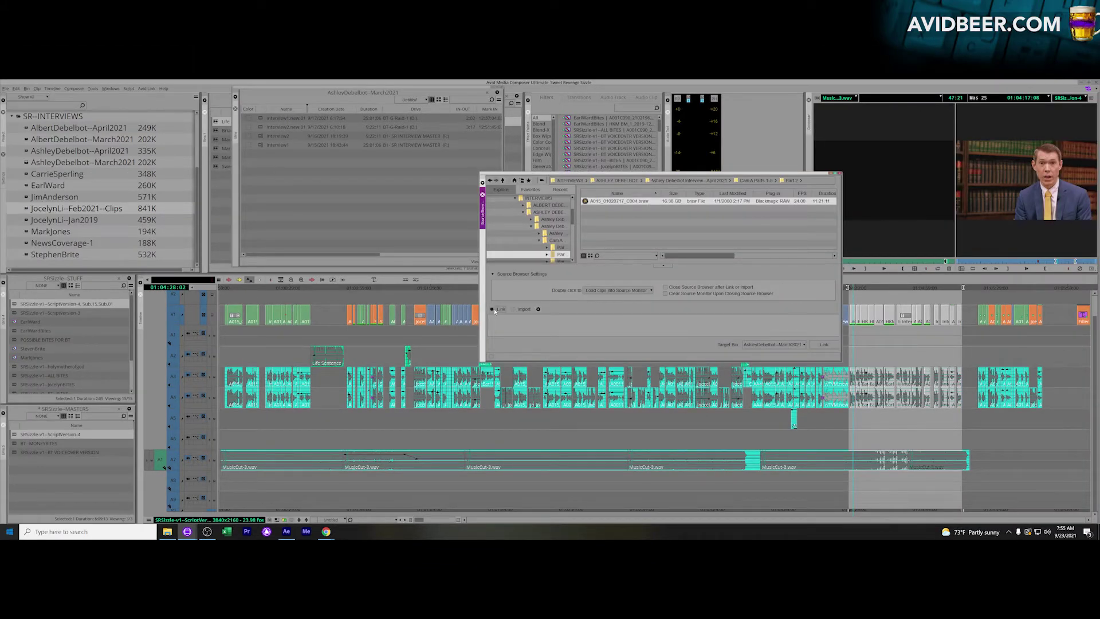
click(800, 345)
click(774, 366)
double_click(13, 306)
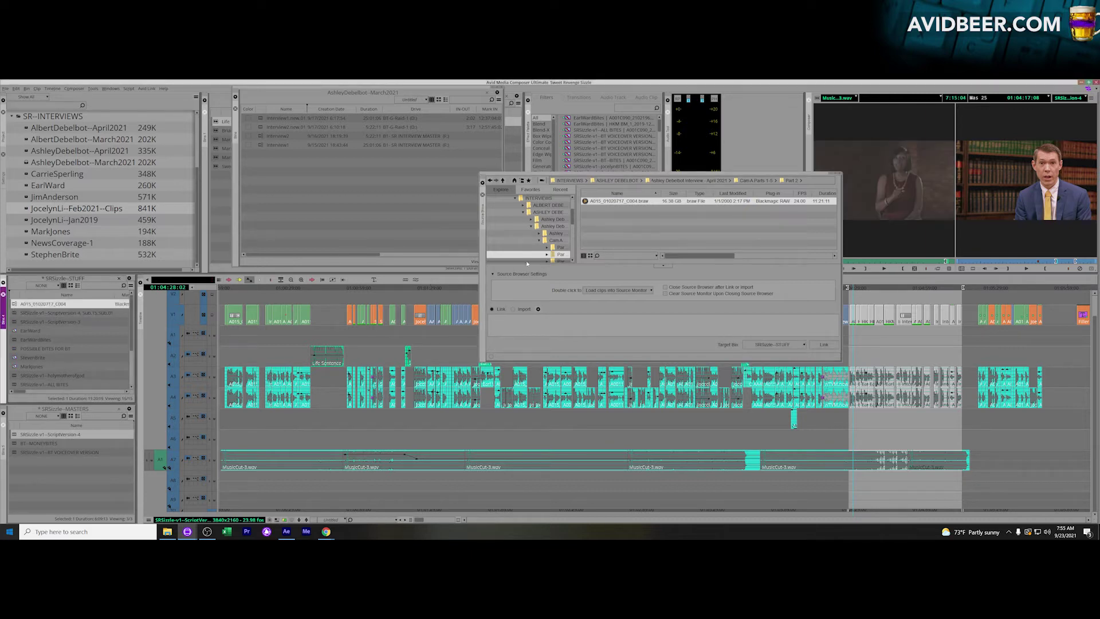
Rearrange the browser window and scrub through the interview clip in the Source monitor
drag(809, 177, 611, 176)
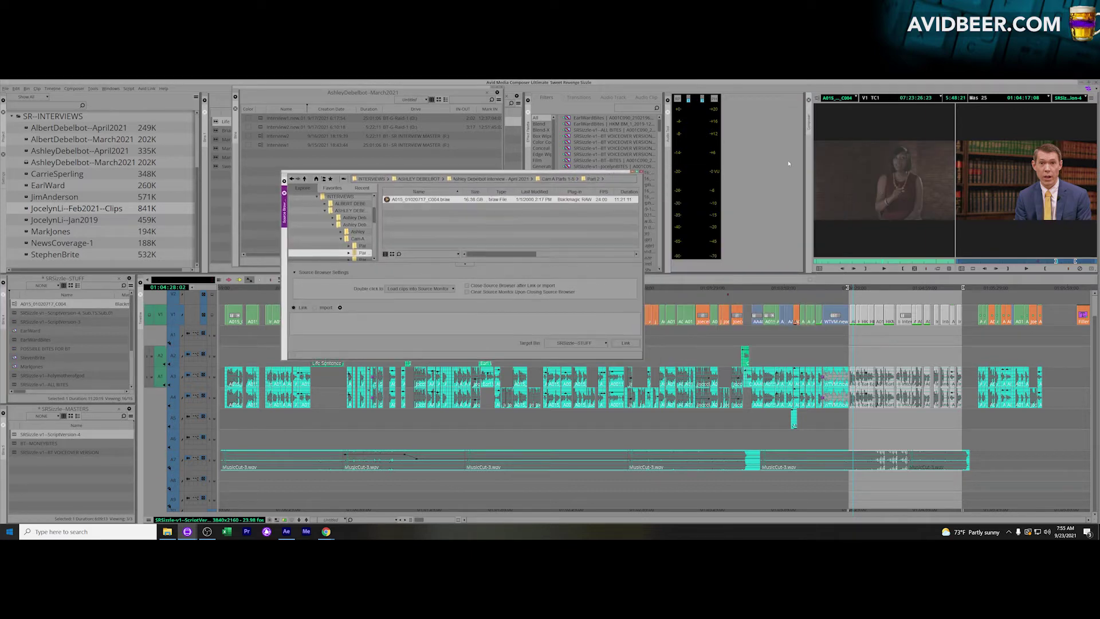
drag(807, 154, 268, 229)
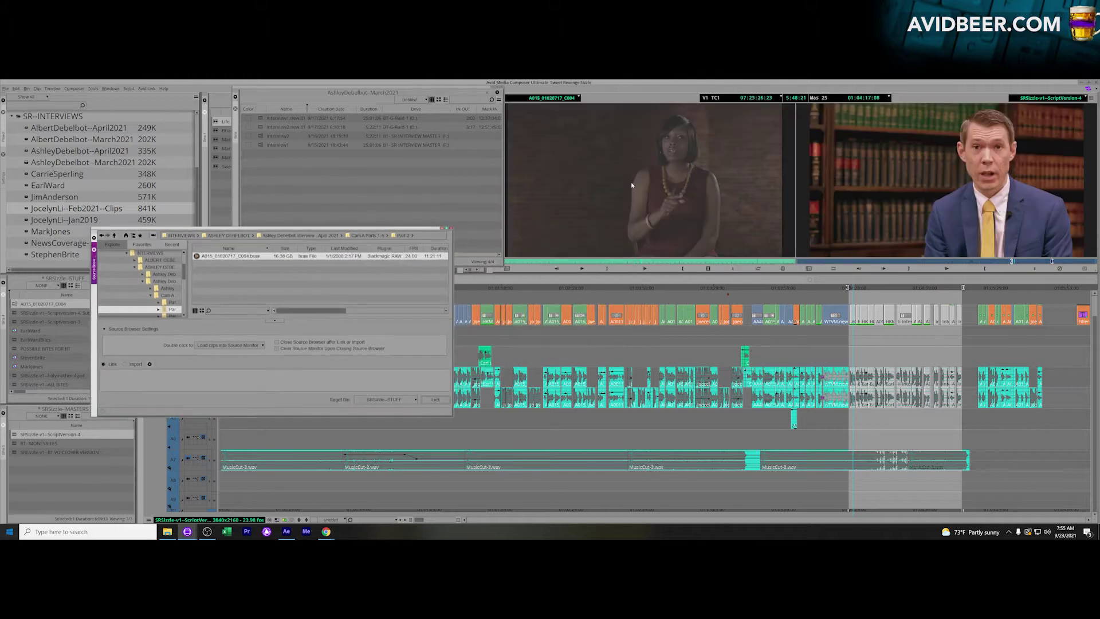
click(539, 263)
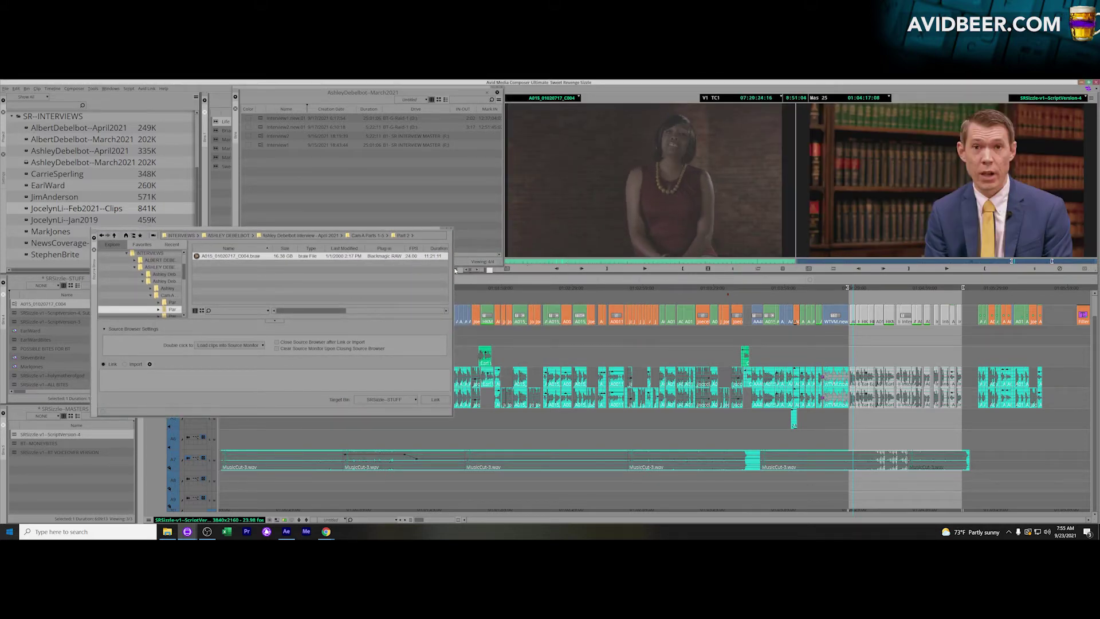
drag(454, 270, 721, 271)
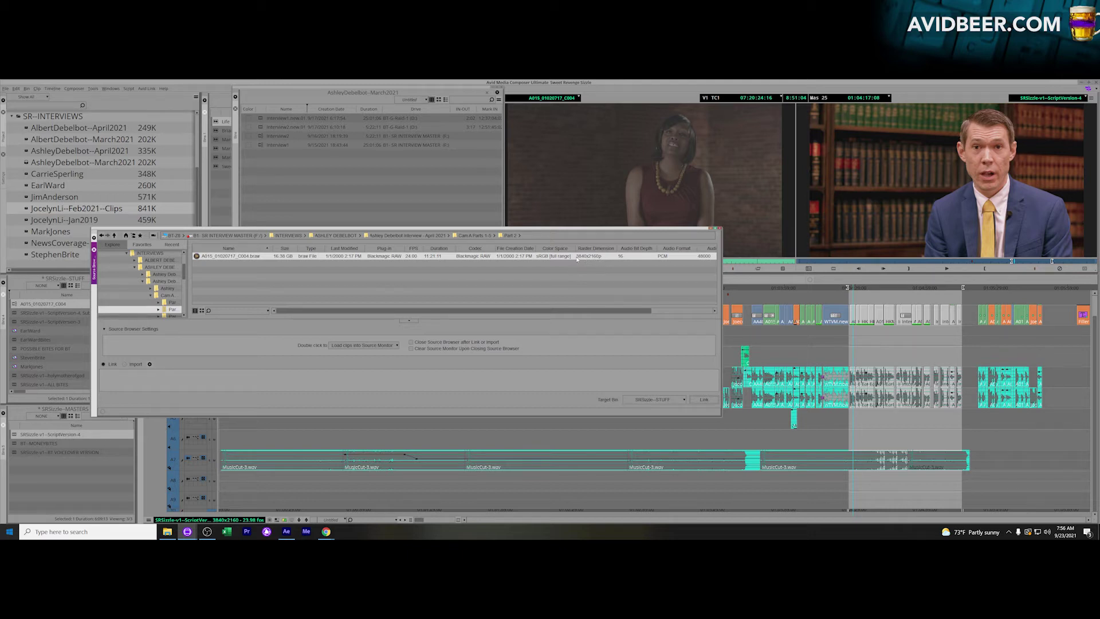
drag(721, 260, 503, 261)
drag(597, 262, 647, 262)
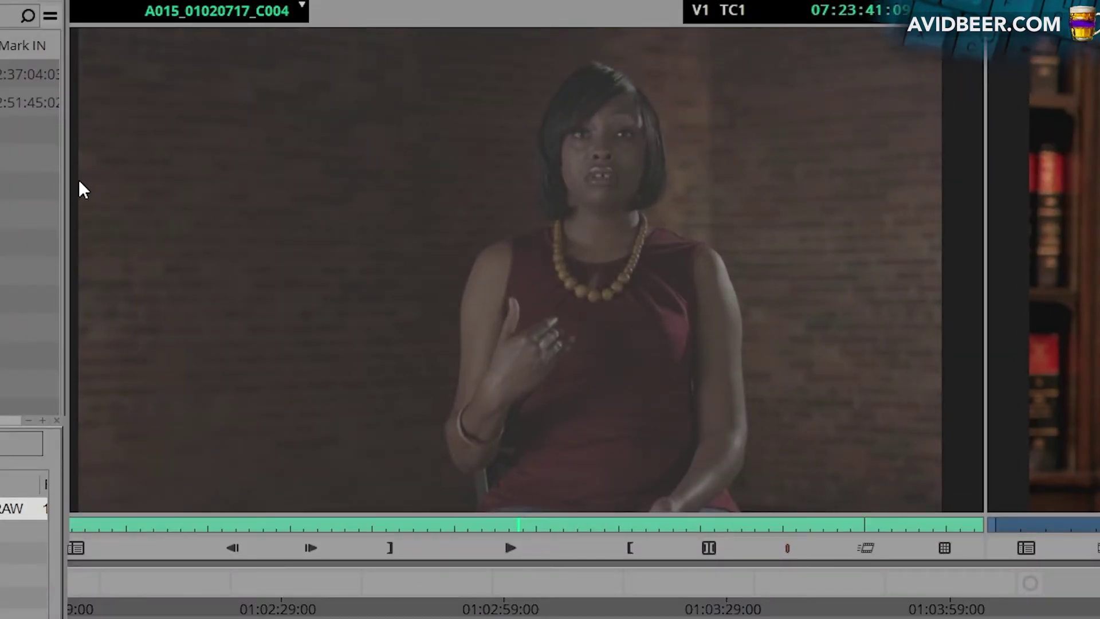
Enlarge the viewer, scrub the interview clip's position bar, and close the Source Browser
click(66, 154)
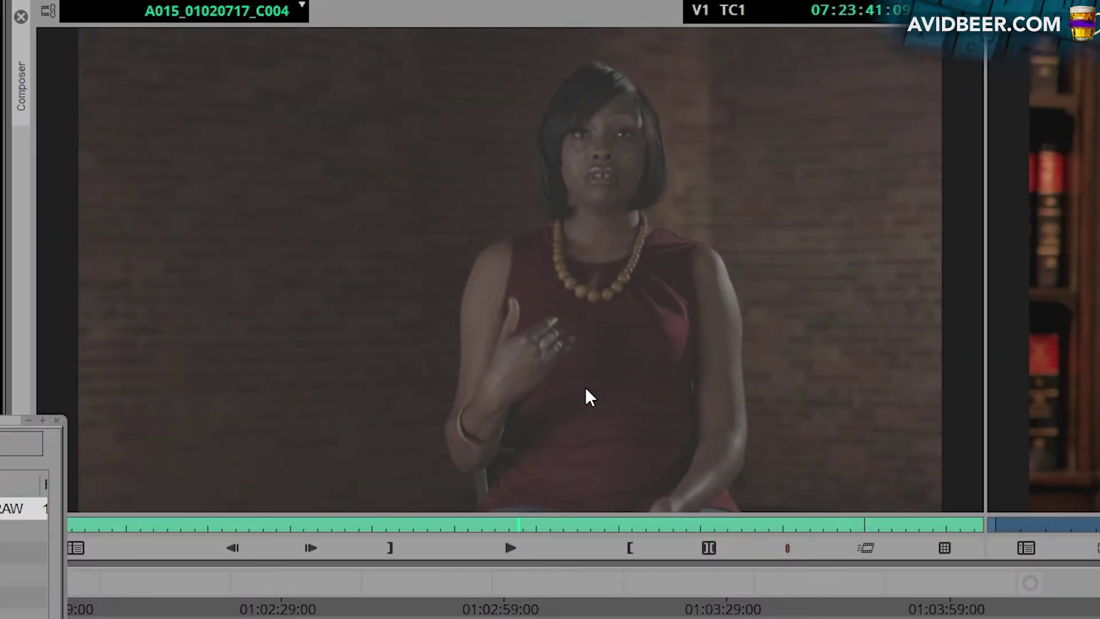
drag(515, 523, 555, 527)
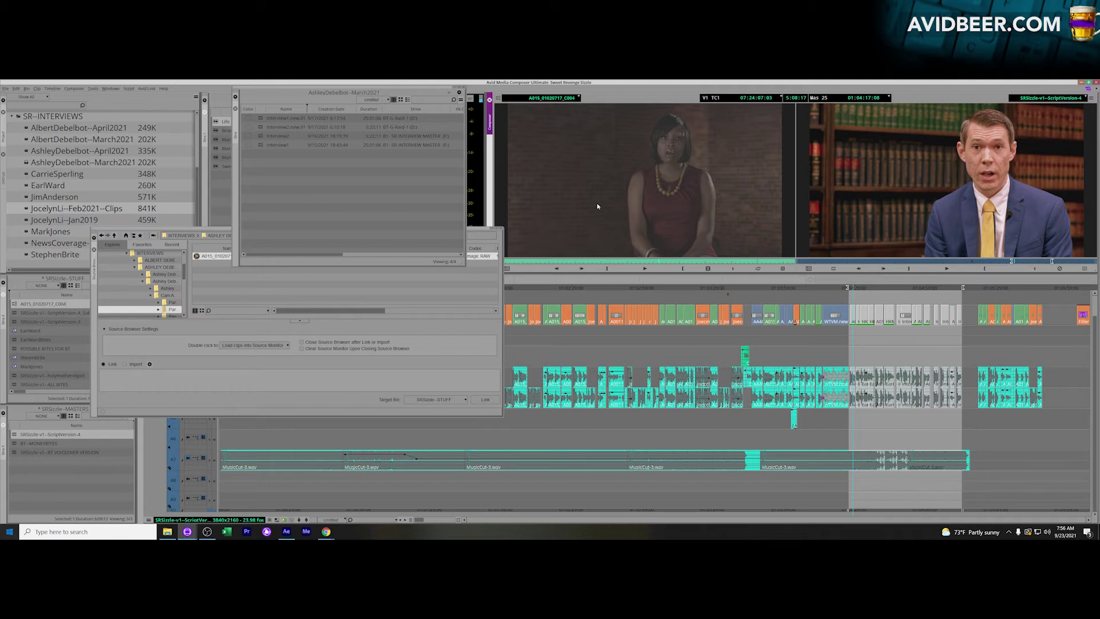
click(491, 232)
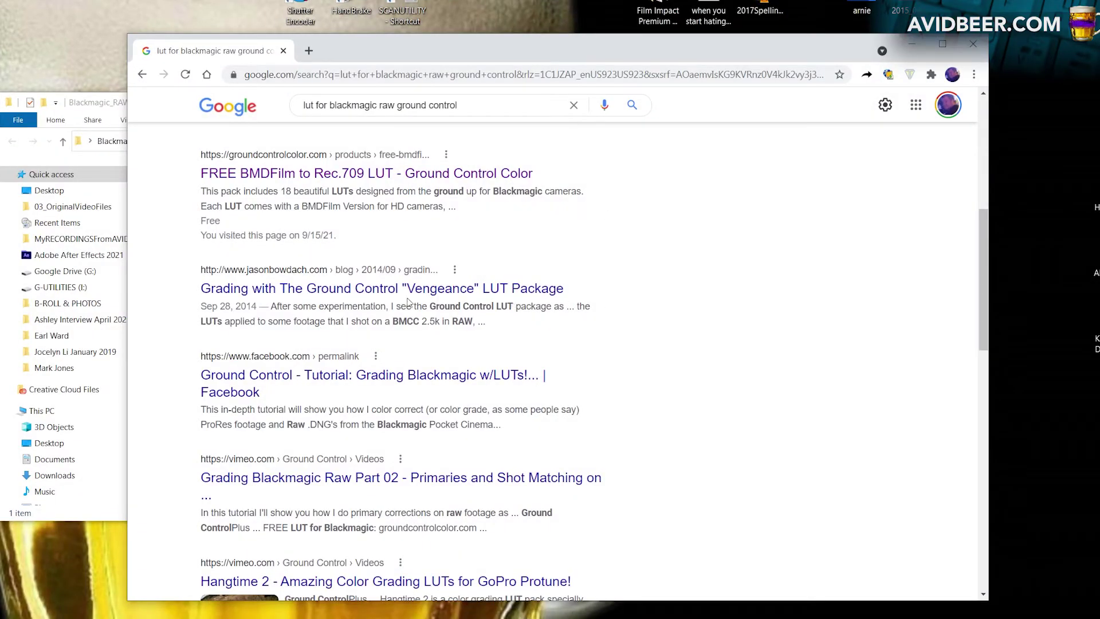
Open the 'FREE BMDFilm to Rec.709 LUT - Ground Control Color' result and scroll its product page
click(395, 180)
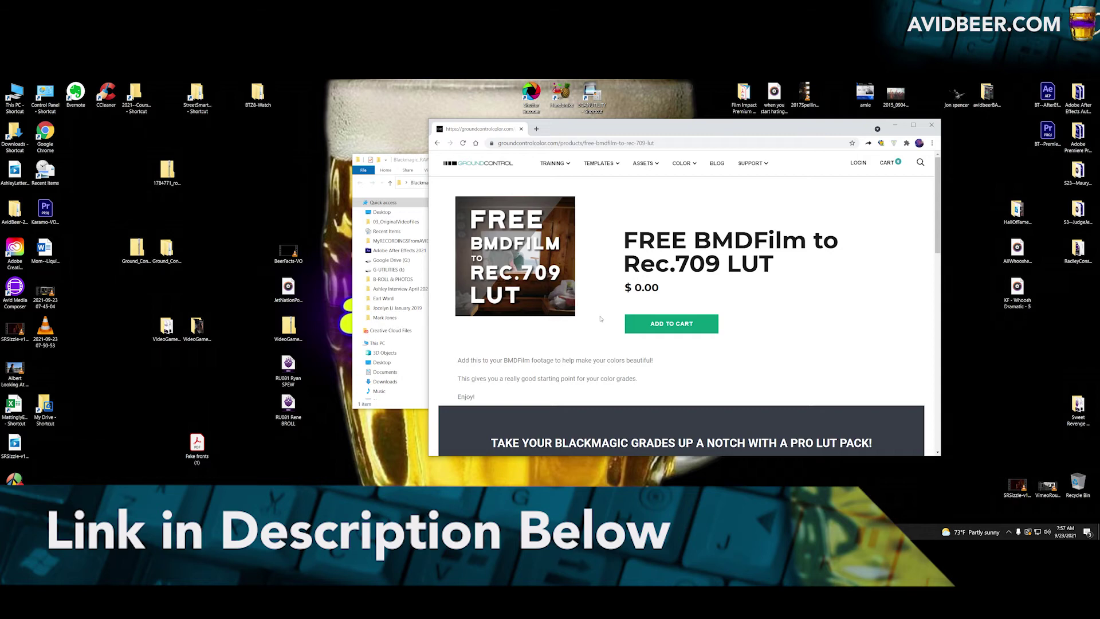
scroll(600, 319, down, 10)
scroll(638, 314, up, 8)
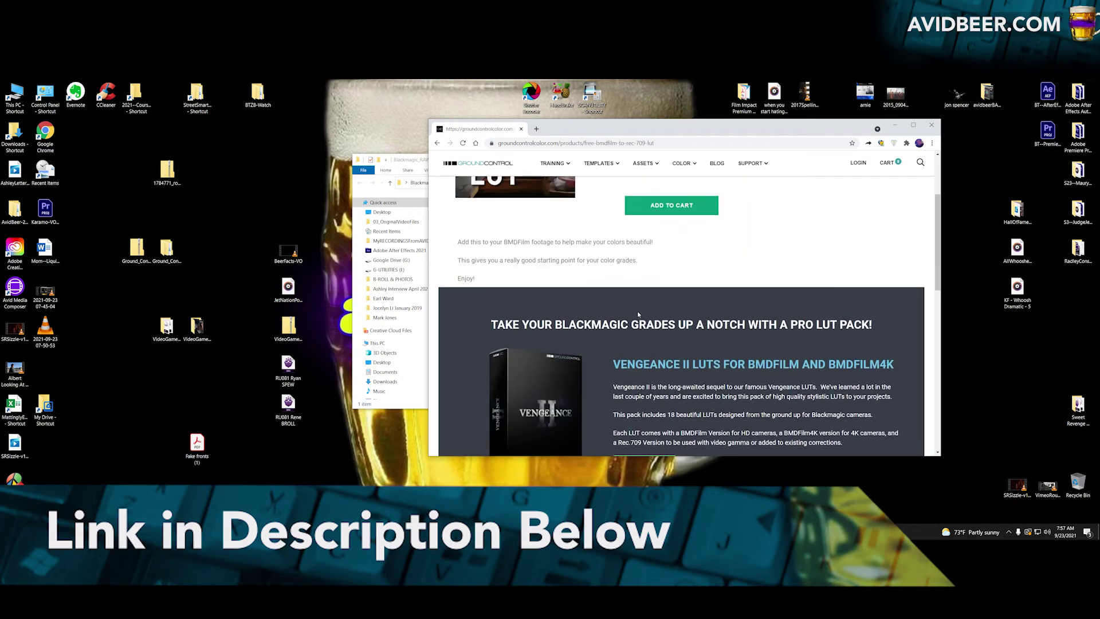
scroll(638, 314, up, 3)
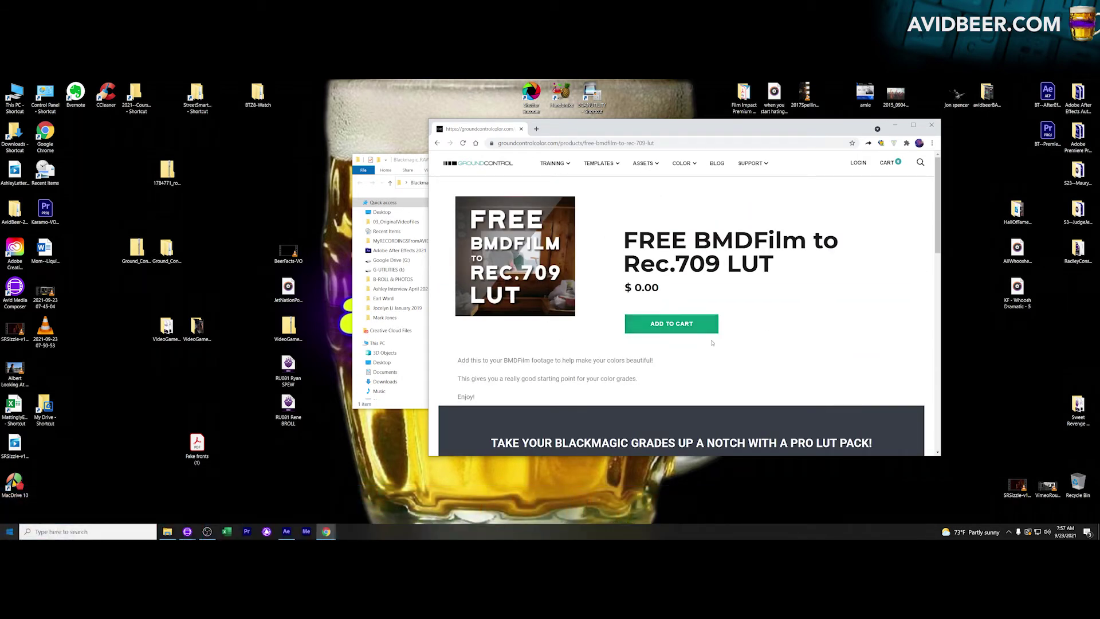
scroll(691, 327, down, 12)
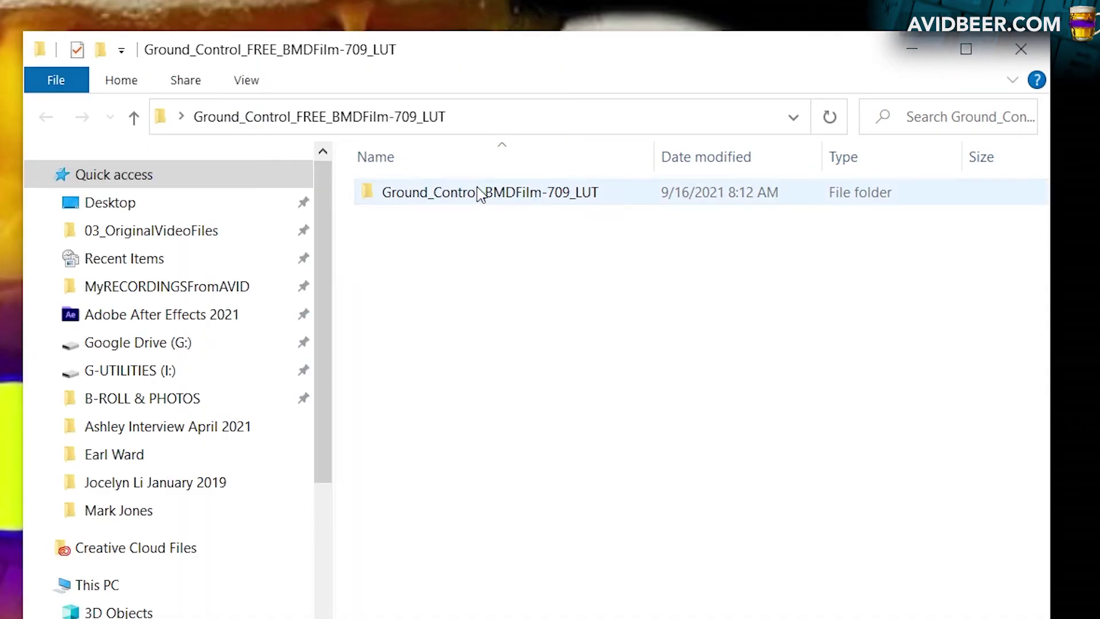
Open the Ground_Control_BMDFilm-709_LUT folder, then Avid's Color Management settings
double_click(480, 195)
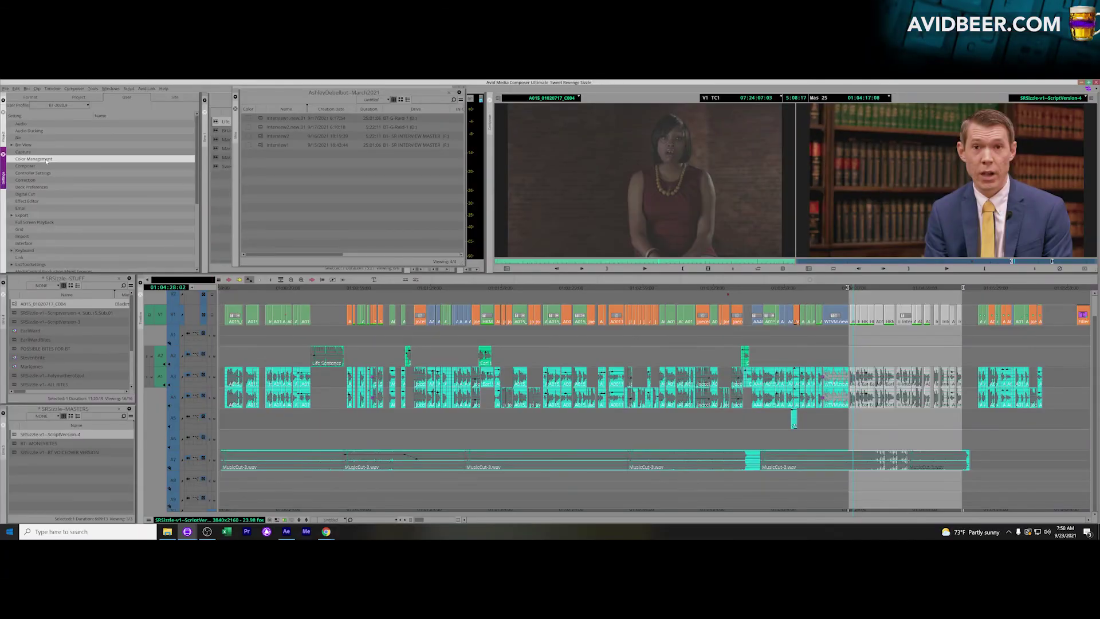
double_click(47, 160)
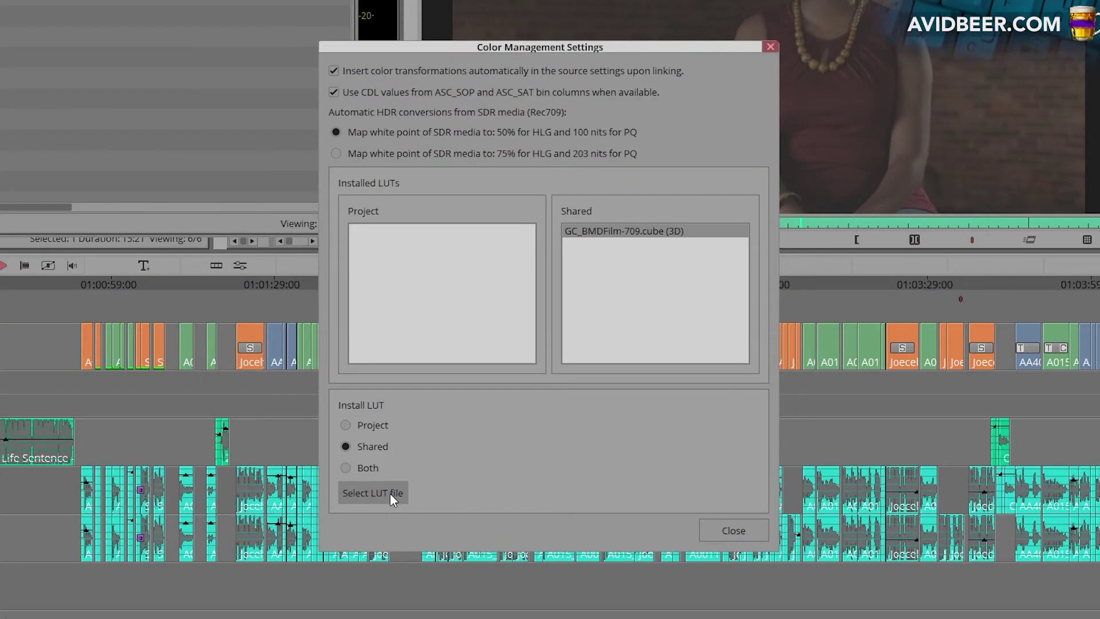
Cancel LUT browsing since GC_BMDFilm-709.cube is already a shared LUT, and close Color Management
click(390, 493)
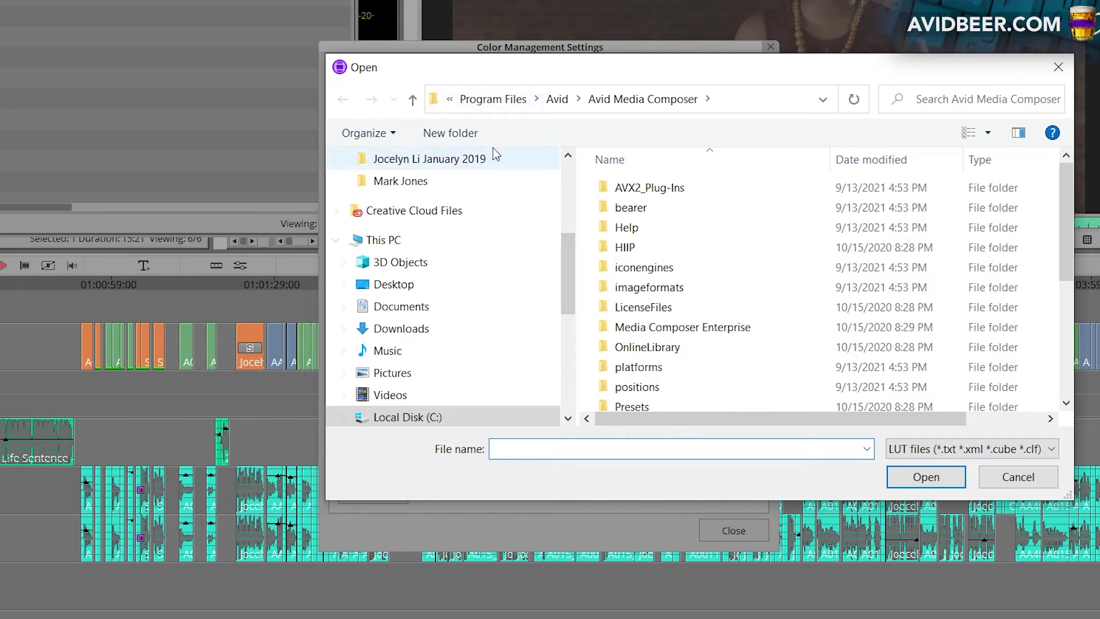
click(1026, 476)
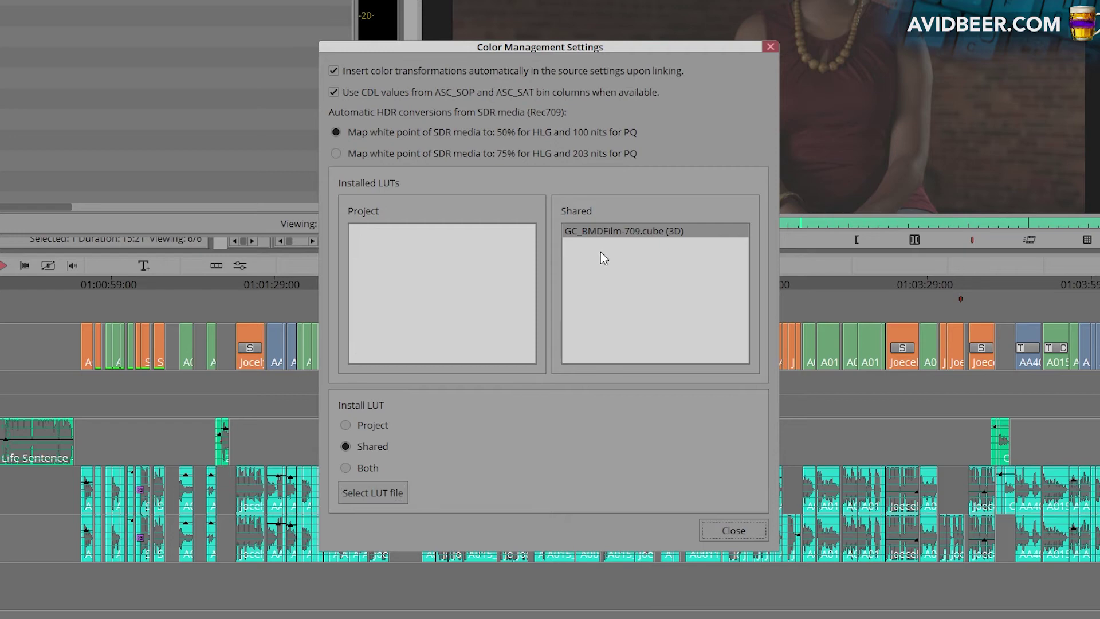
click(729, 531)
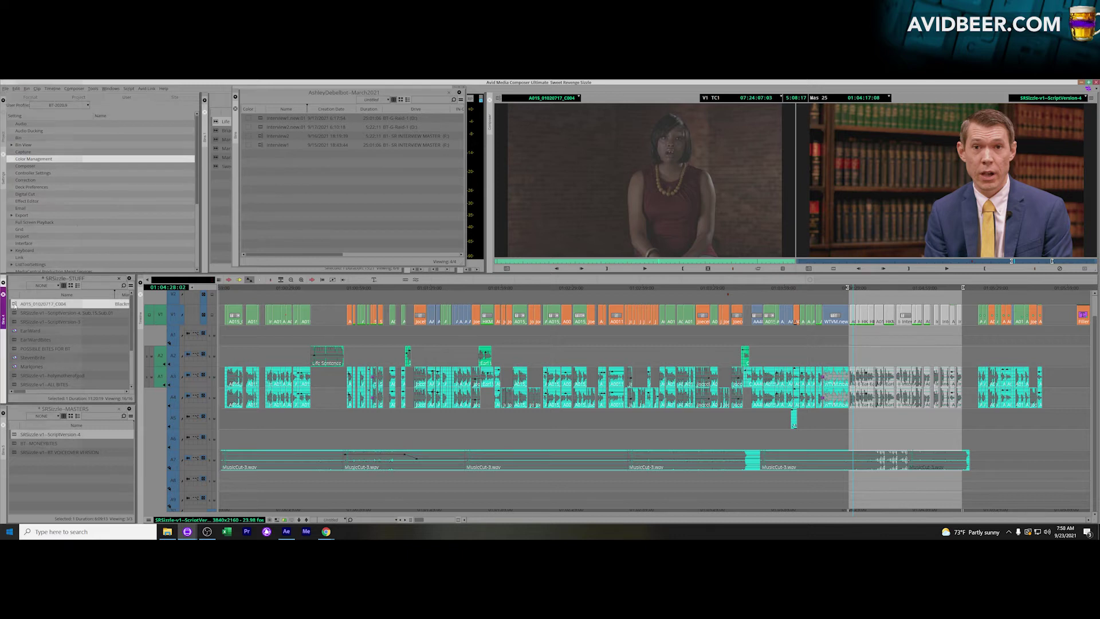
In Source Settings for A015_01020717_C004, set Color Adapter Type to User Installed LUTs and view available LUTs
right_click(12, 303)
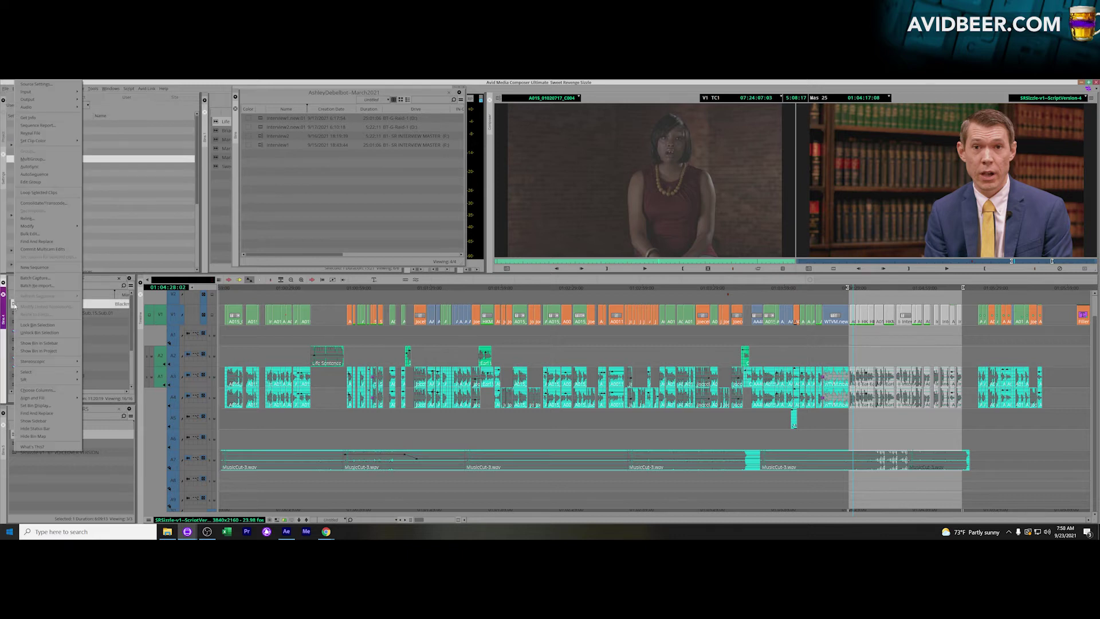
click(48, 84)
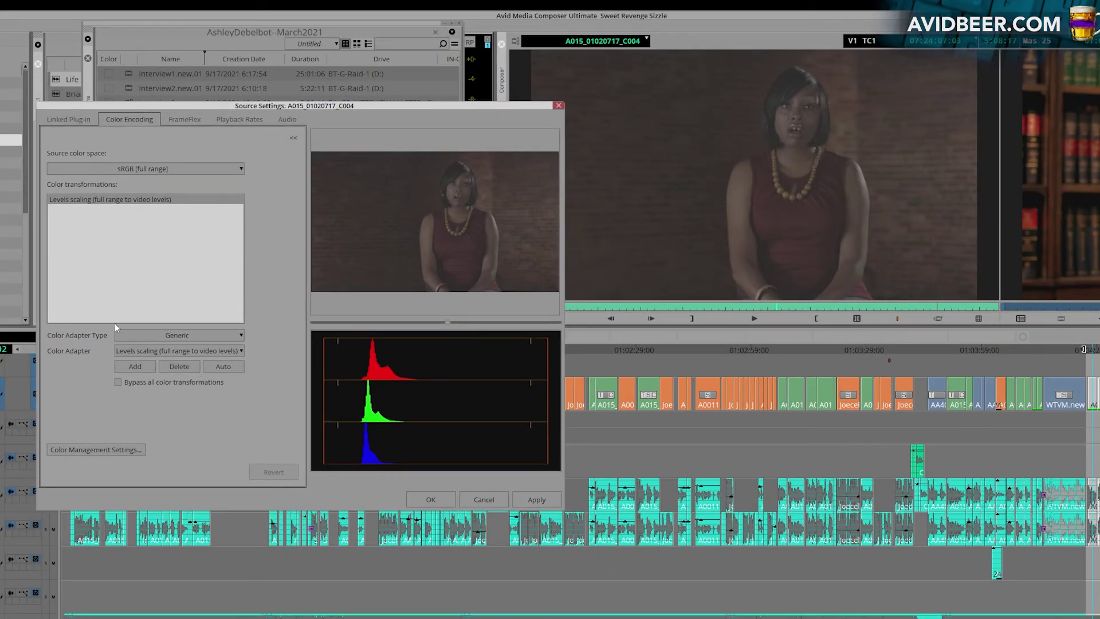
click(236, 335)
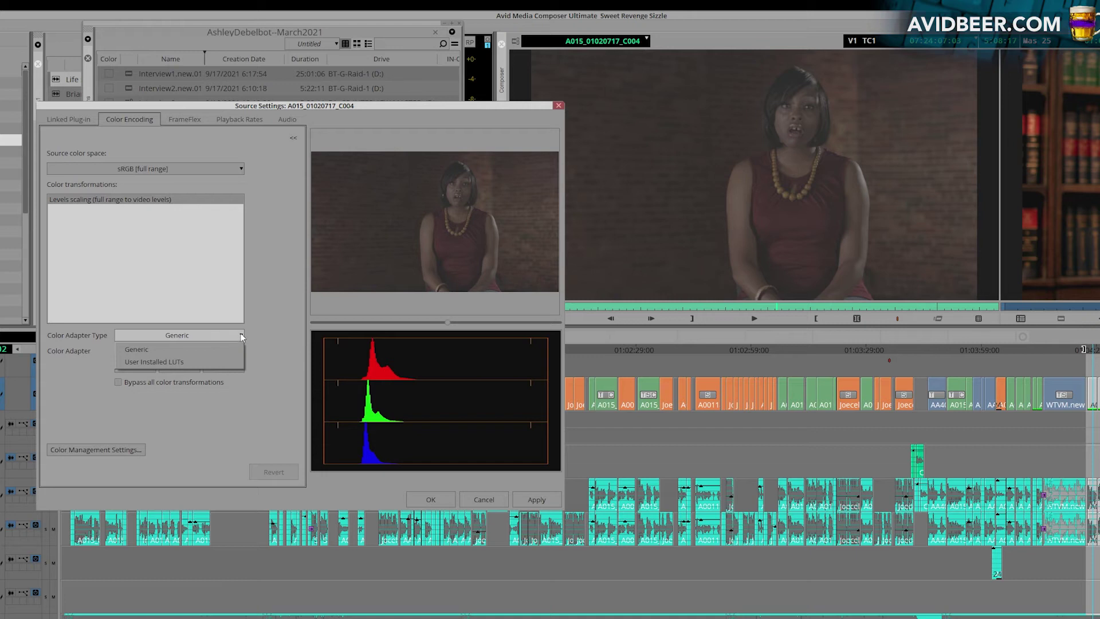
click(223, 357)
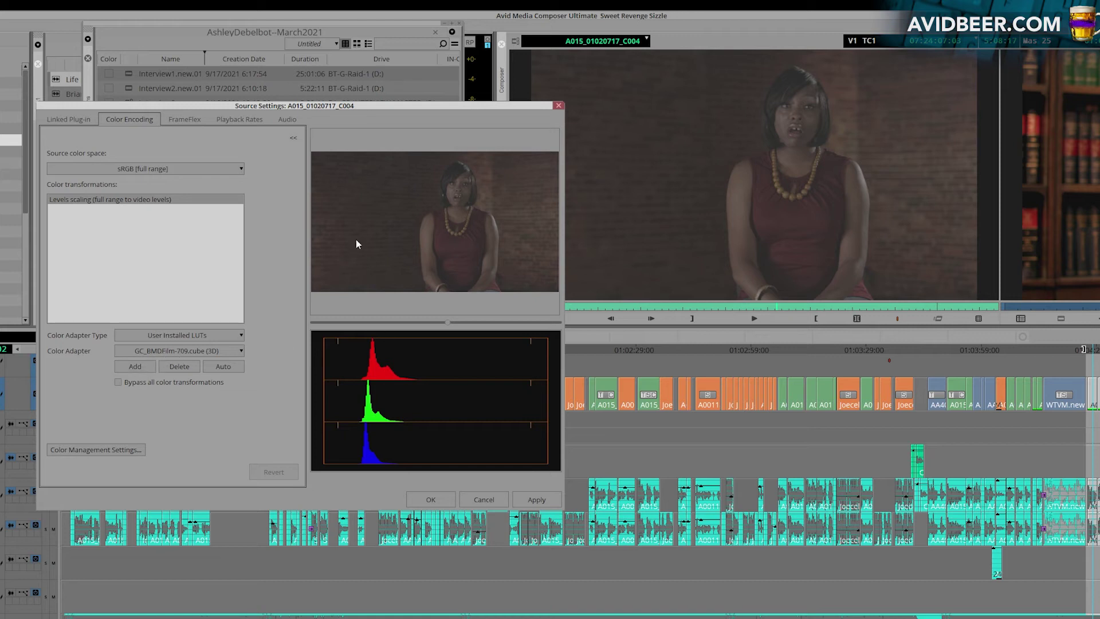
click(239, 351)
Select GC_BMDFilm-709.cube (3D), add it to the colour transformations, and apply it to the clip
click(228, 367)
click(140, 370)
drag(450, 107, 697, 169)
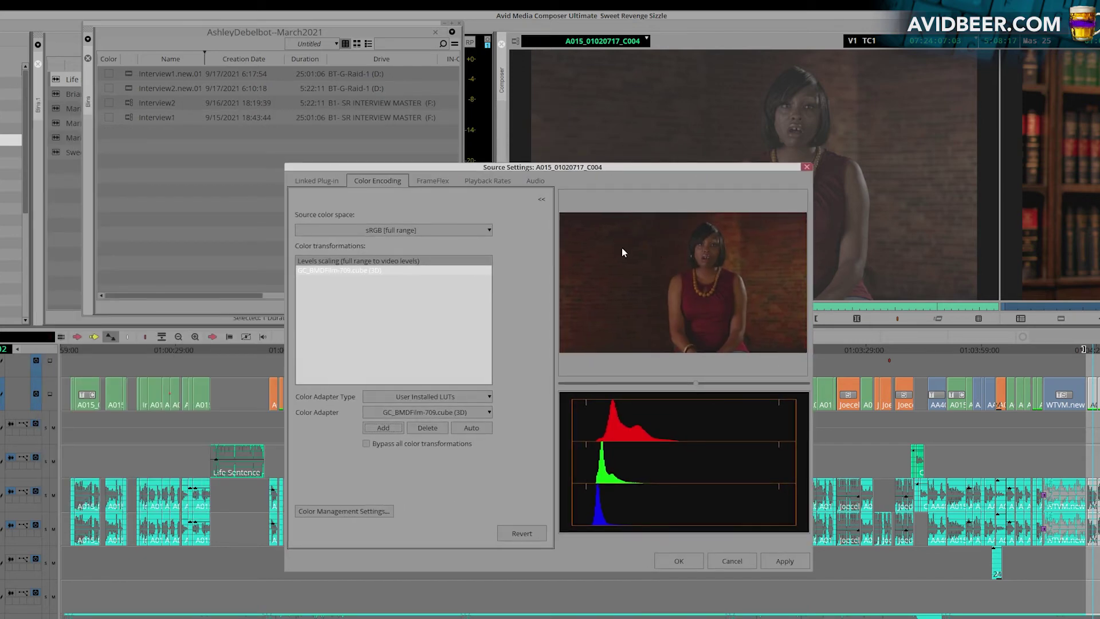
click(780, 561)
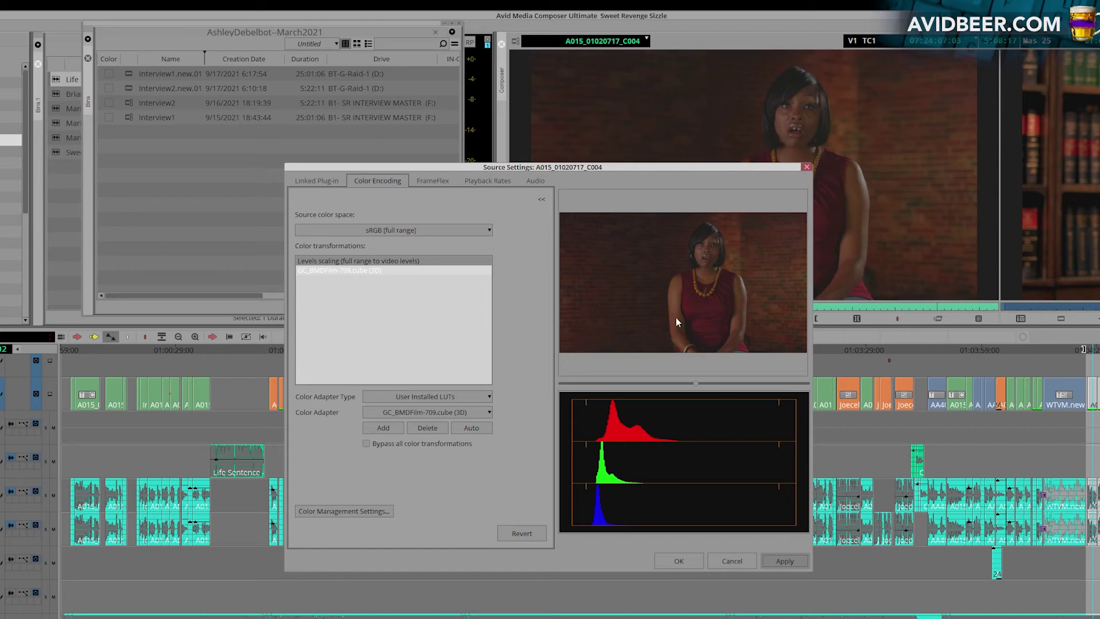
drag(713, 166, 417, 189)
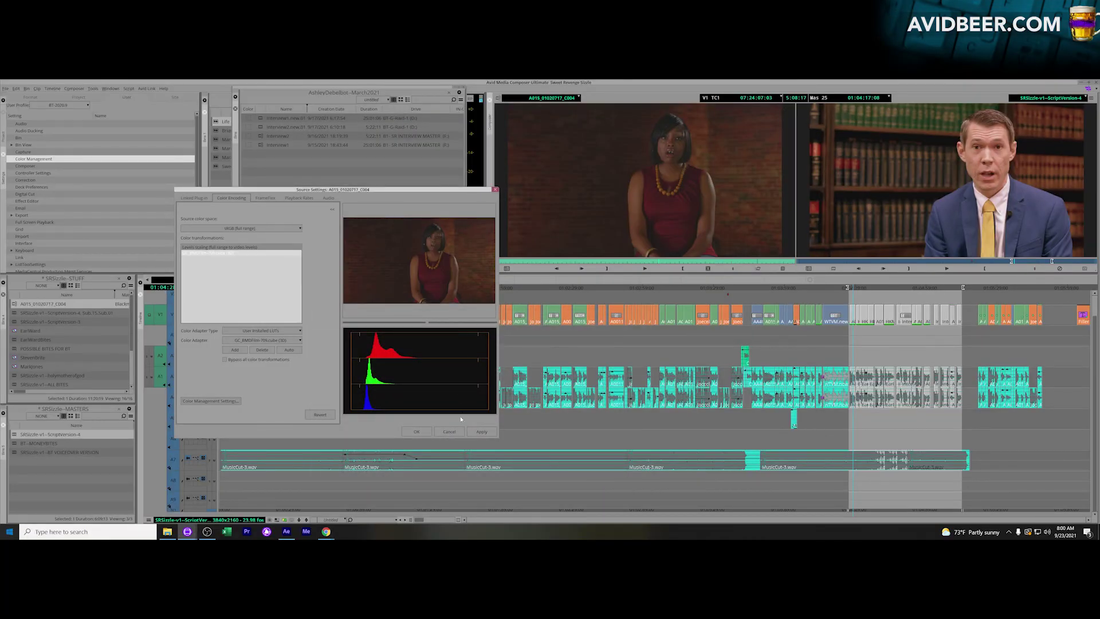
Close the Source Settings dialog, leaving the clip with the BMDFilm-709 LUT applied
click(450, 431)
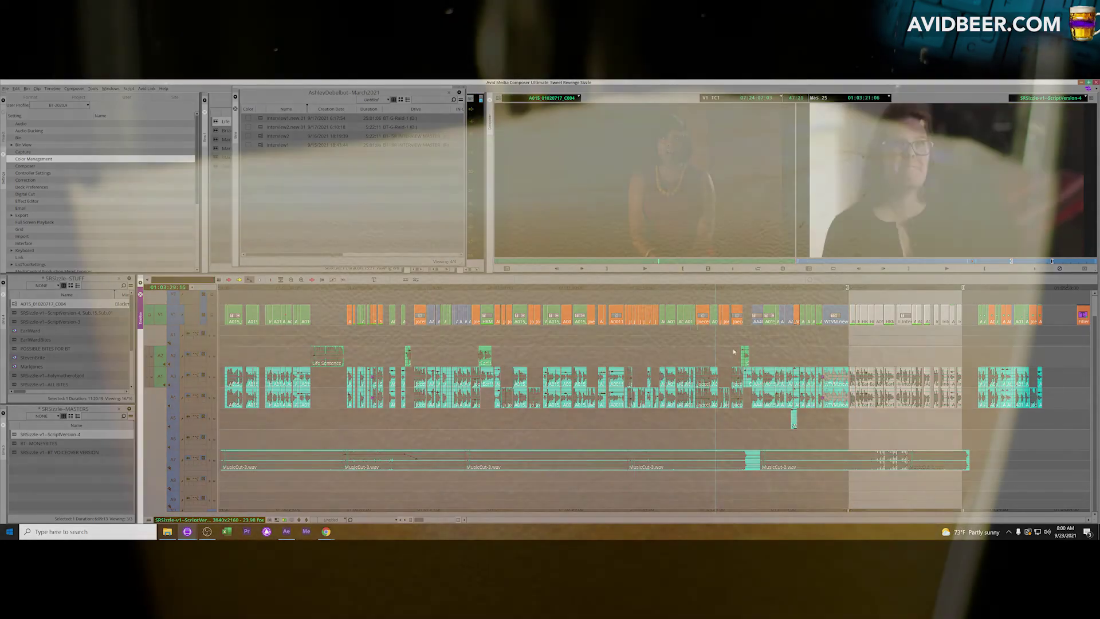